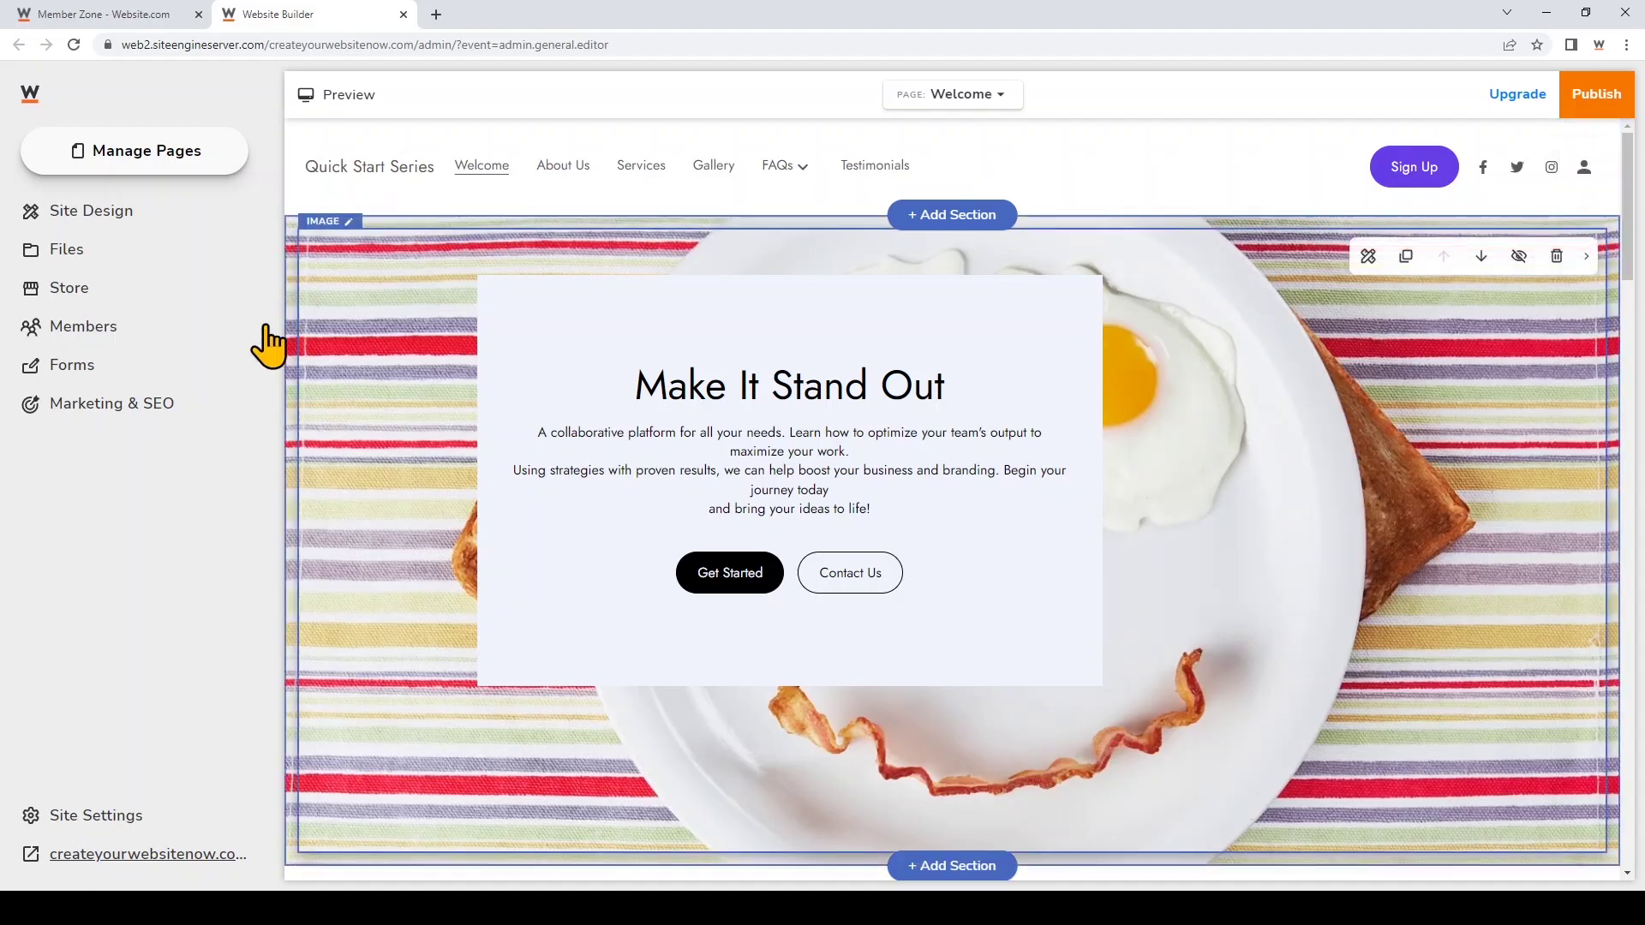
# - Scroll through the site preview, then list the Welcome page's sections under Manage Pages
pyautogui.scroll(-10, 341, 455)
pyautogui.scroll(-15, 344, 437)
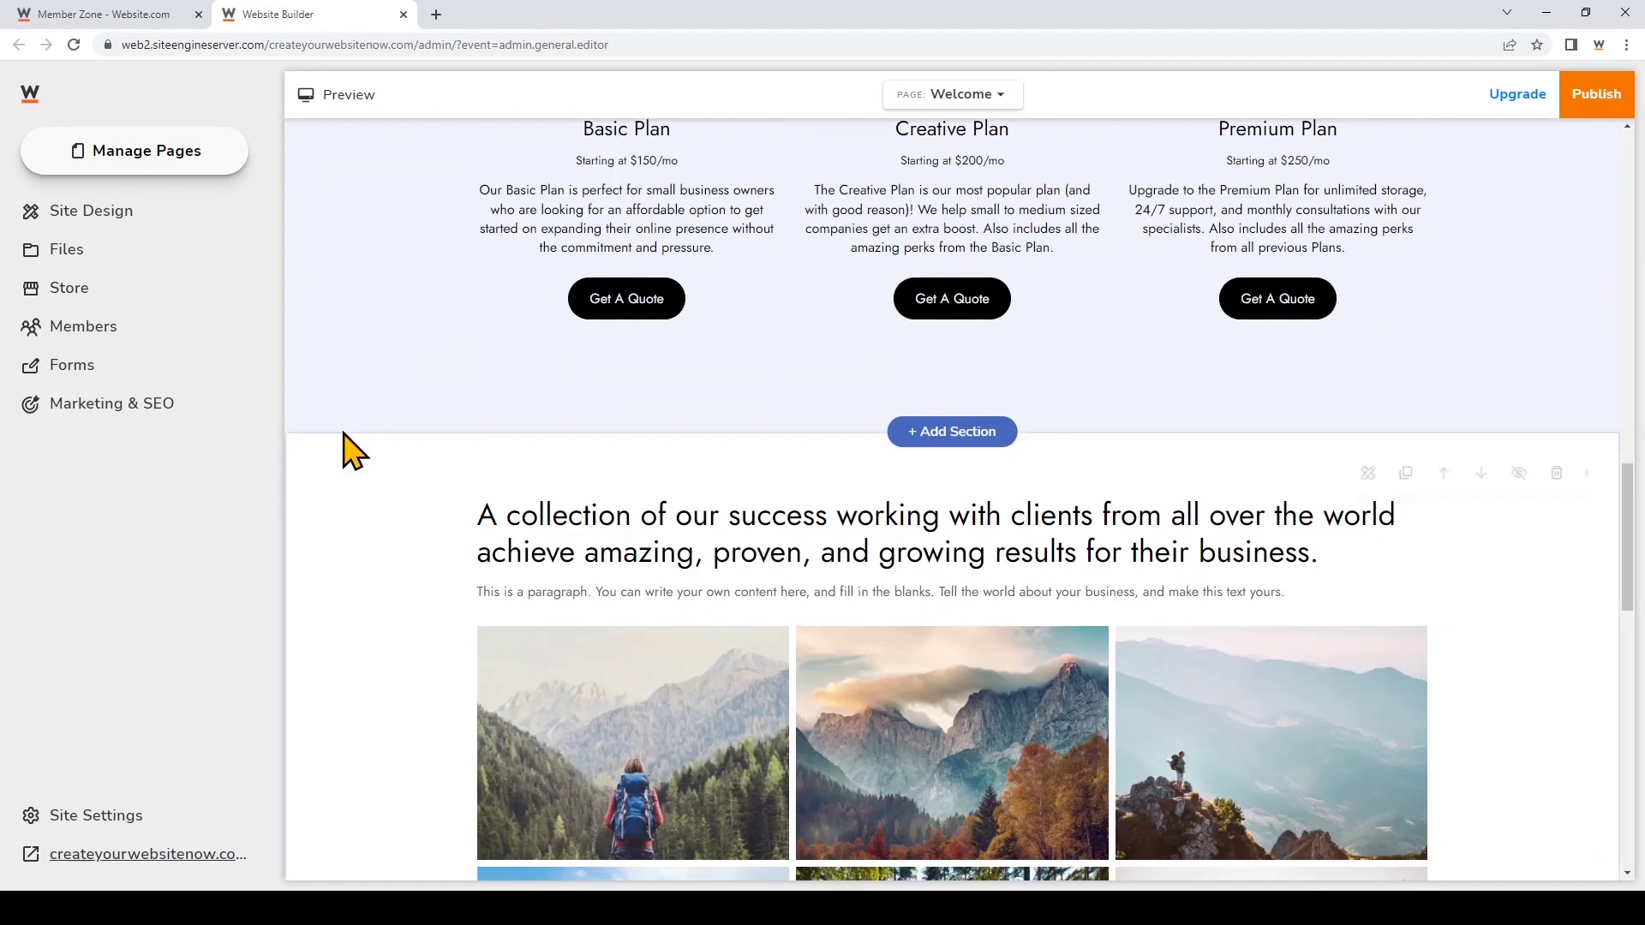
pyautogui.scroll(-5, 344, 434)
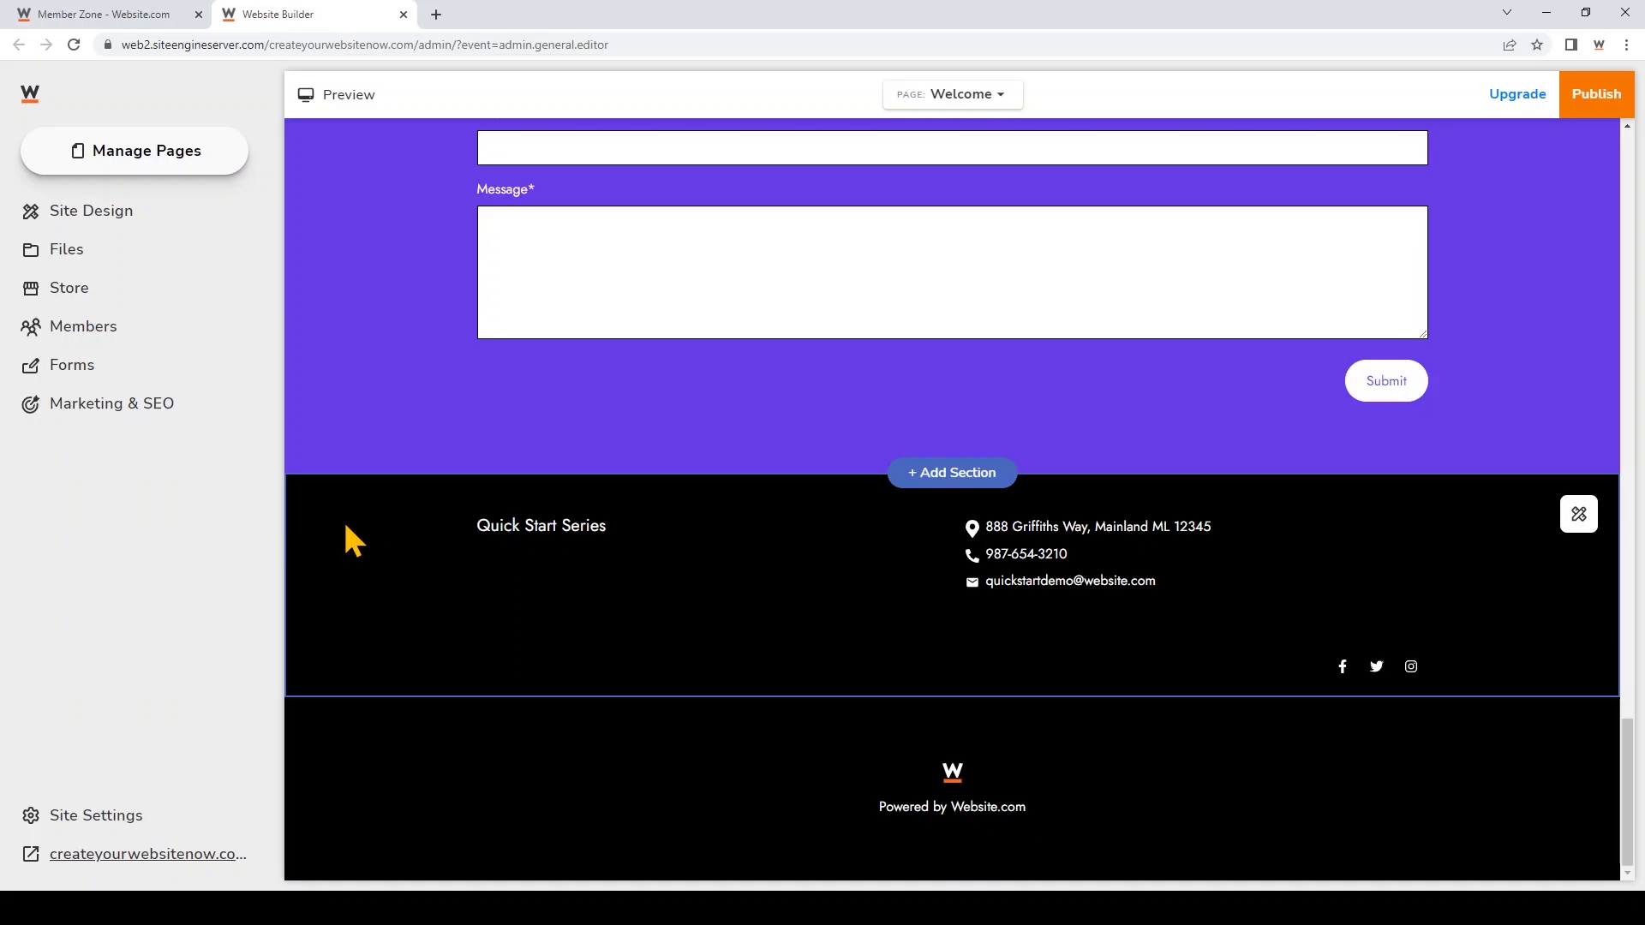
pyautogui.scroll(20, 342, 453)
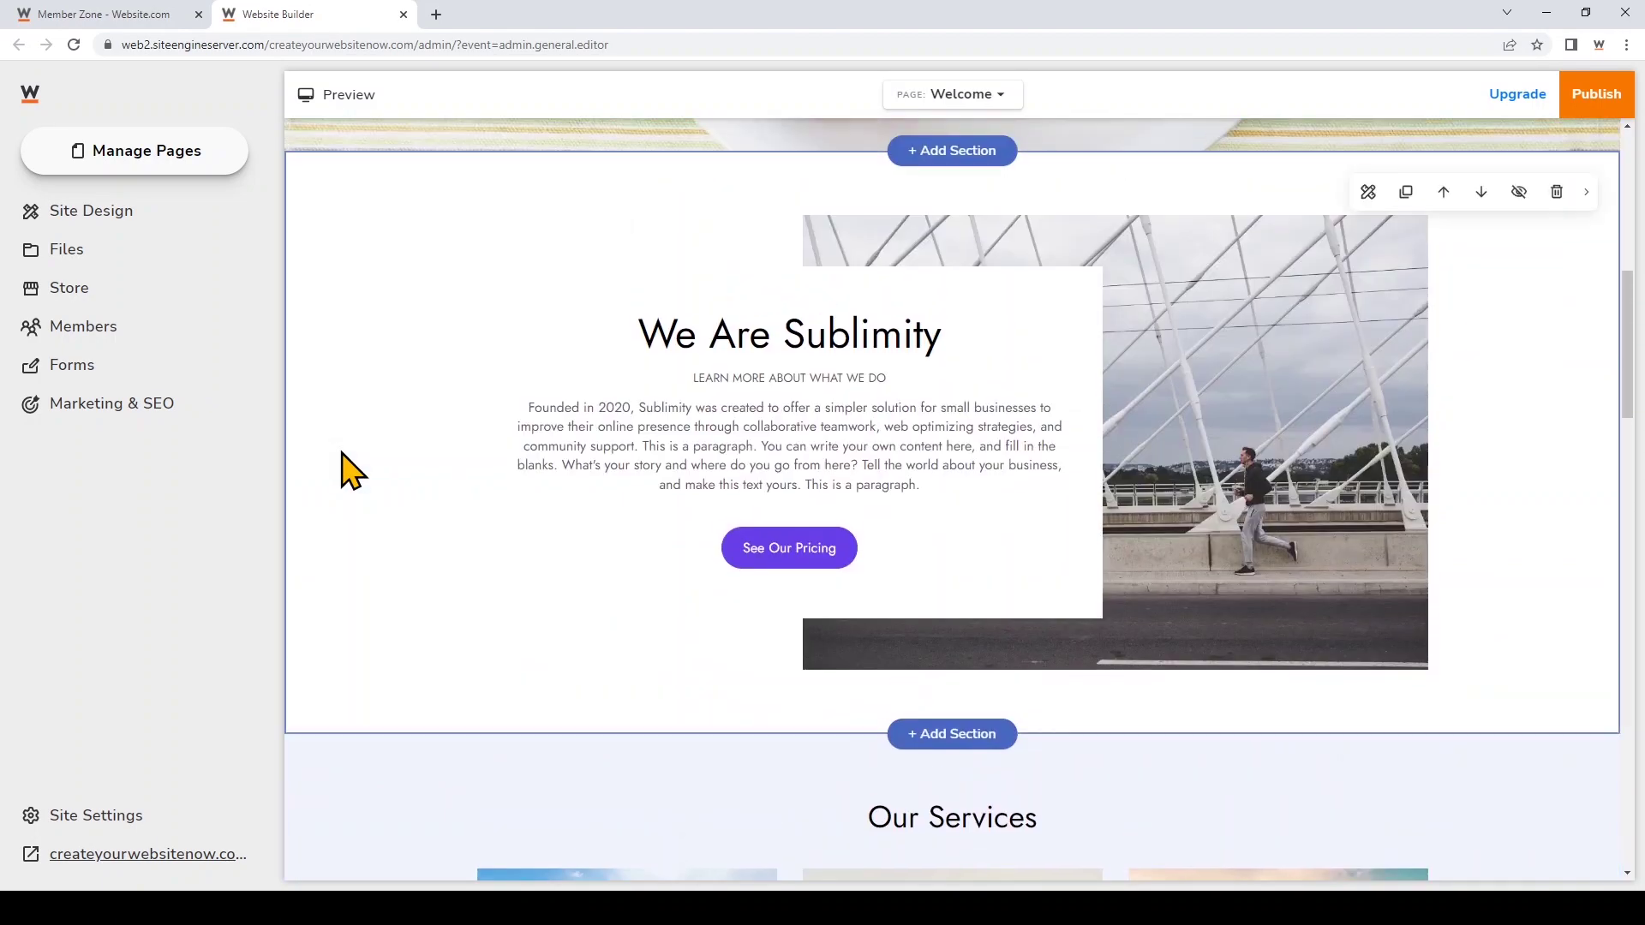
pyautogui.scroll(8, 341, 453)
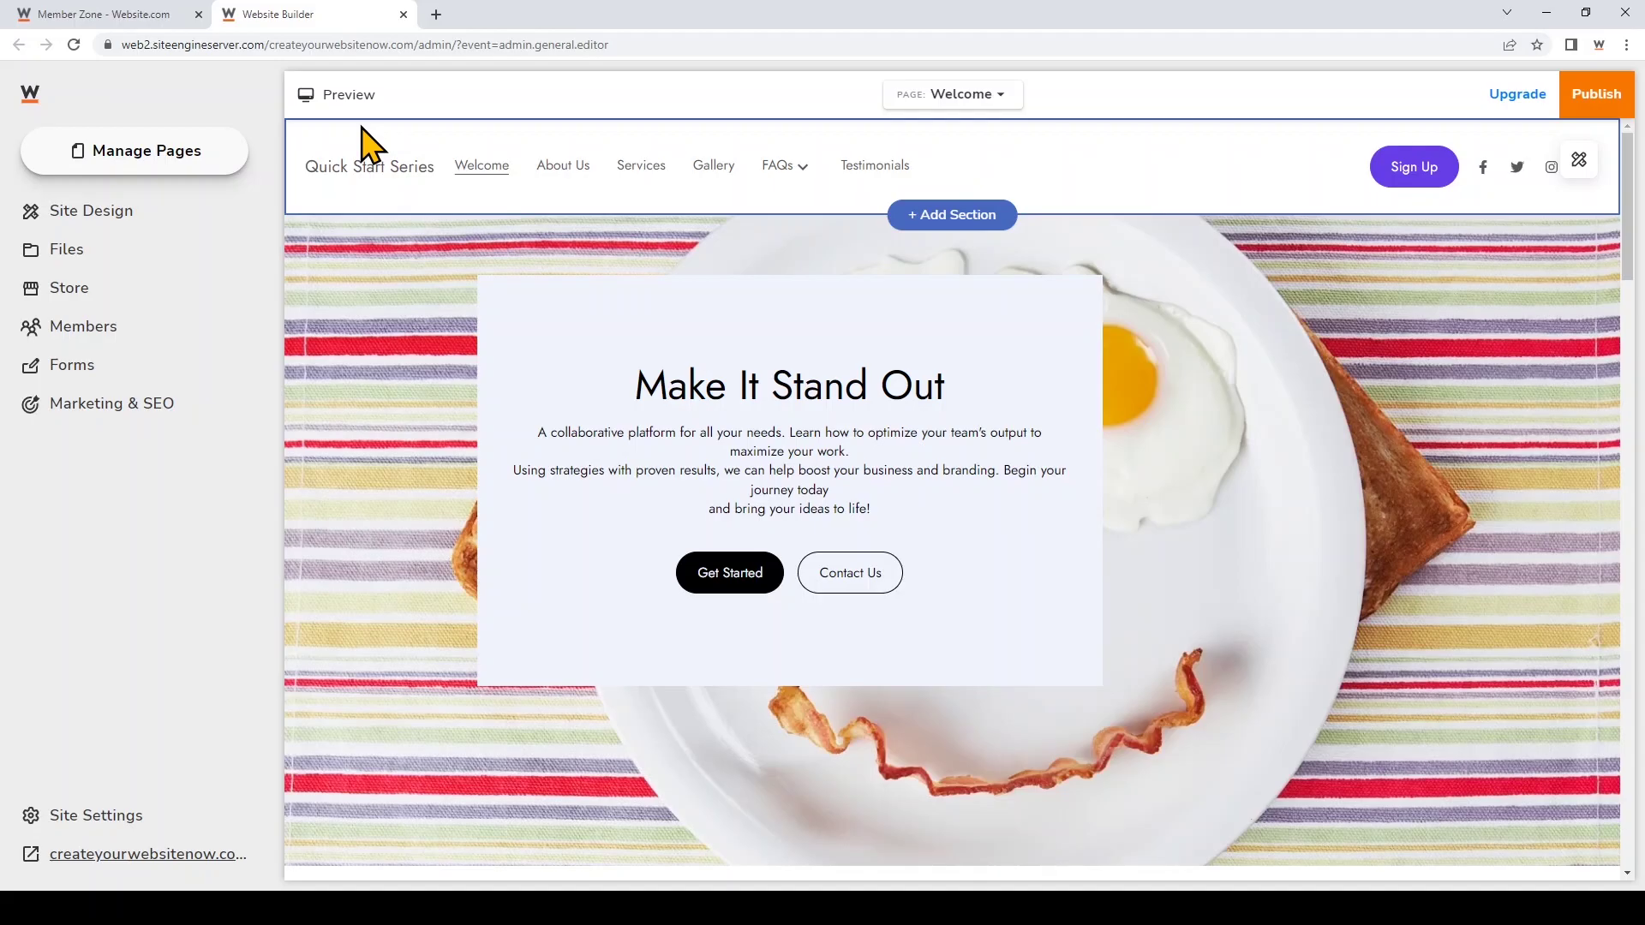
pyautogui.scroll(-8, 428, 495)
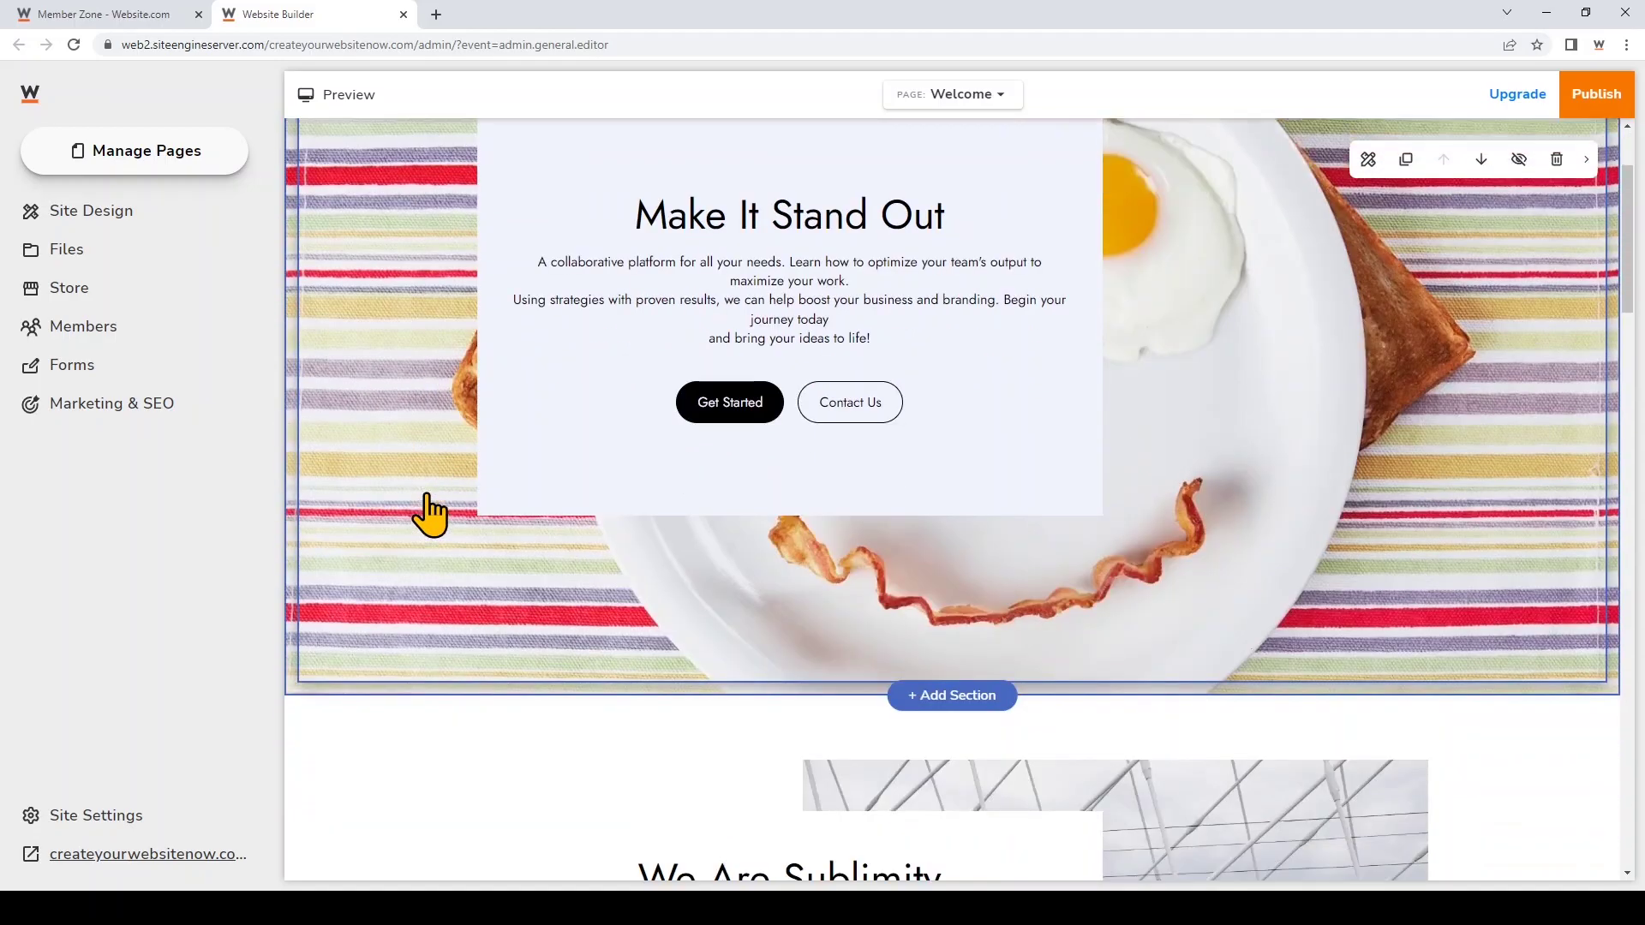
pyautogui.scroll(-4, 428, 513)
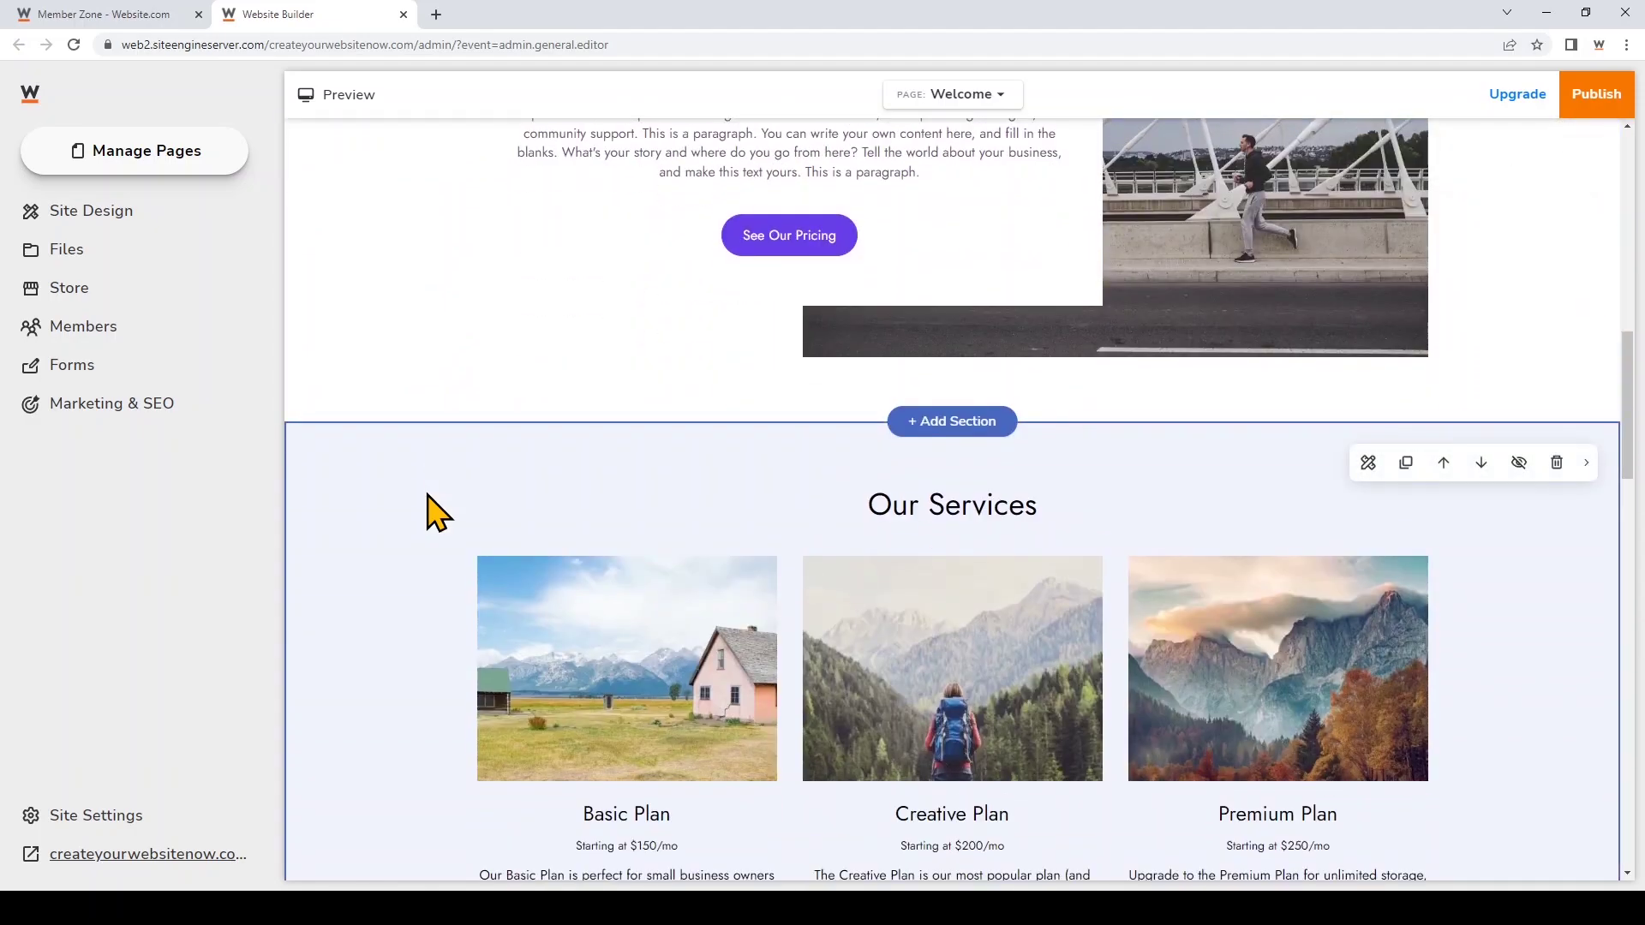
pyautogui.scroll(12, 429, 514)
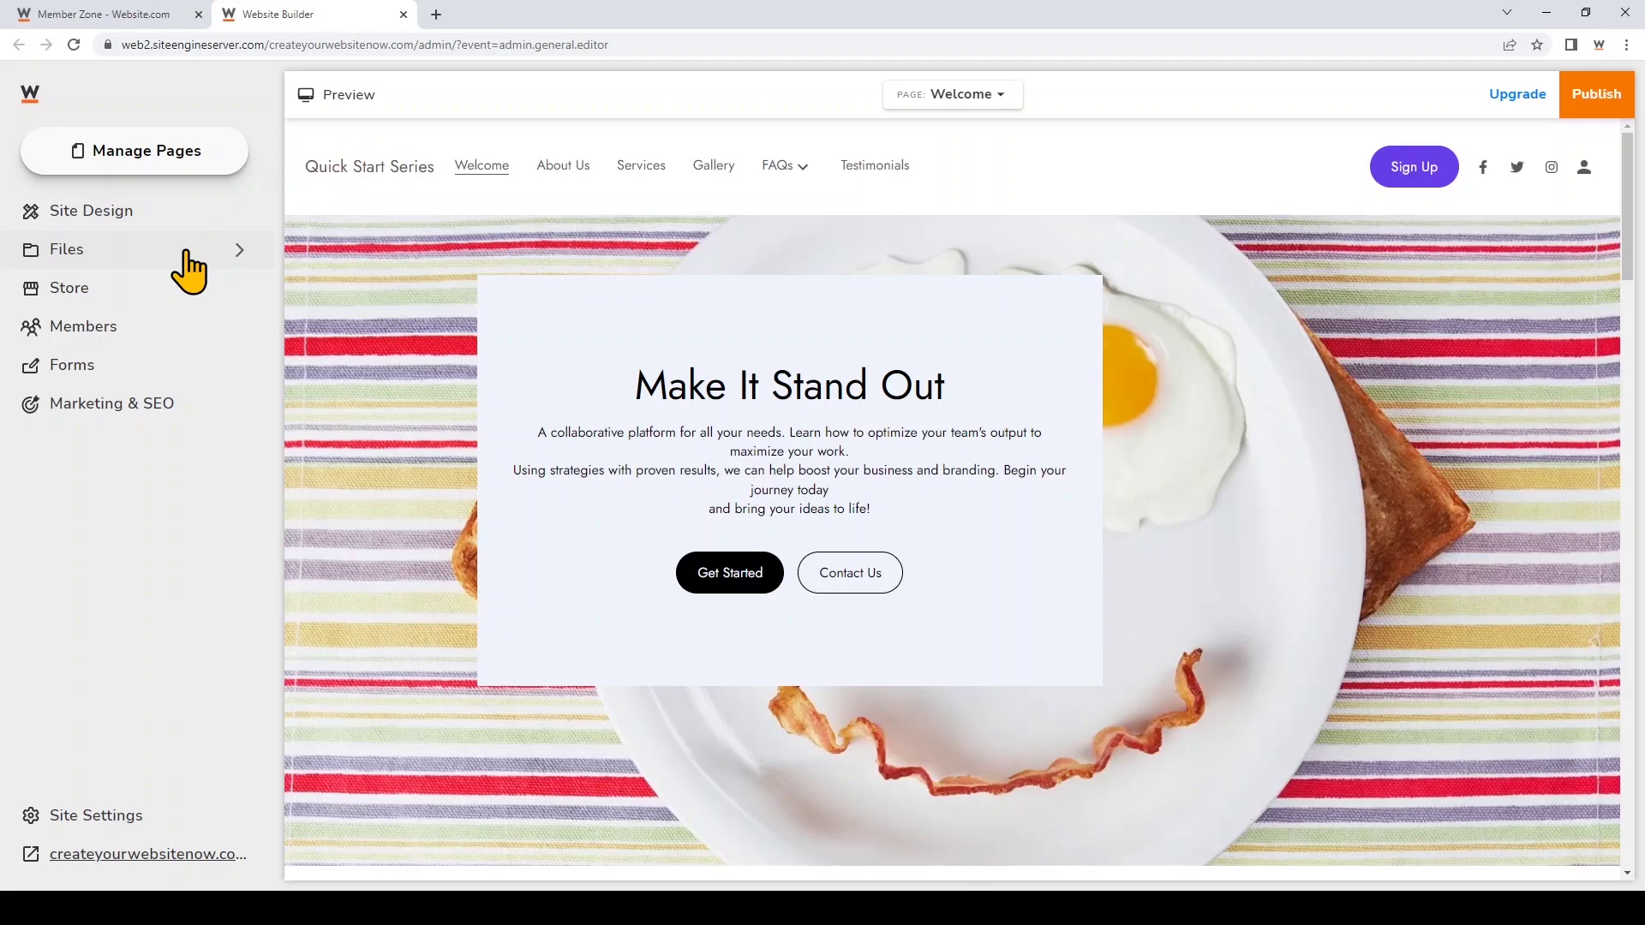
pyautogui.click(194, 165)
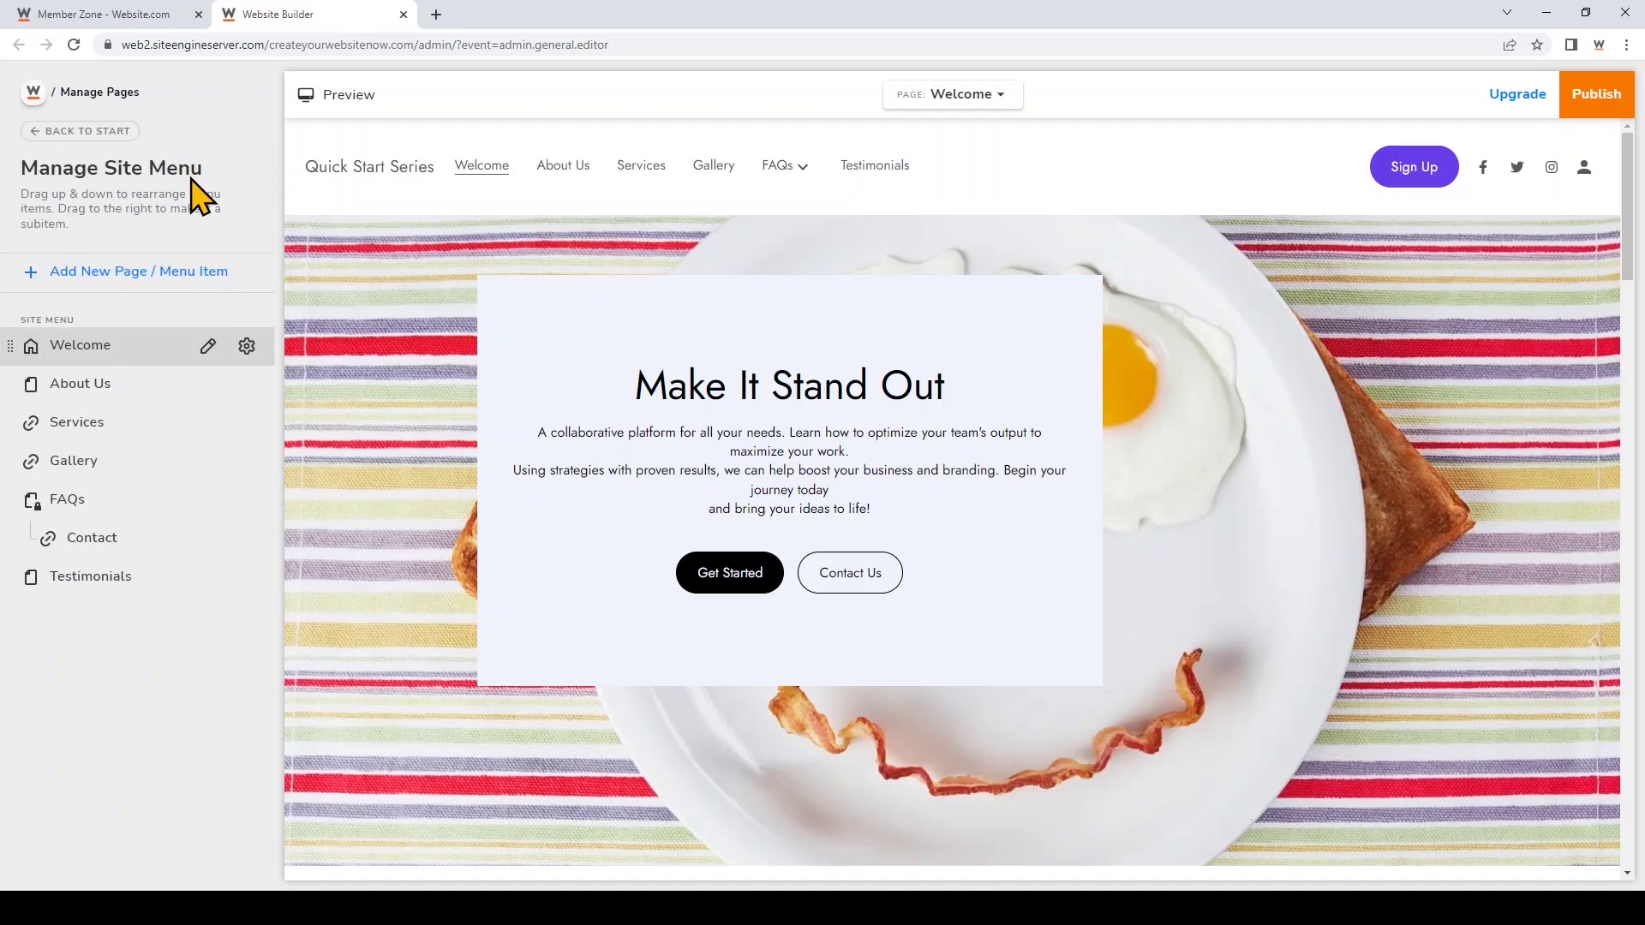
pyautogui.click(204, 353)
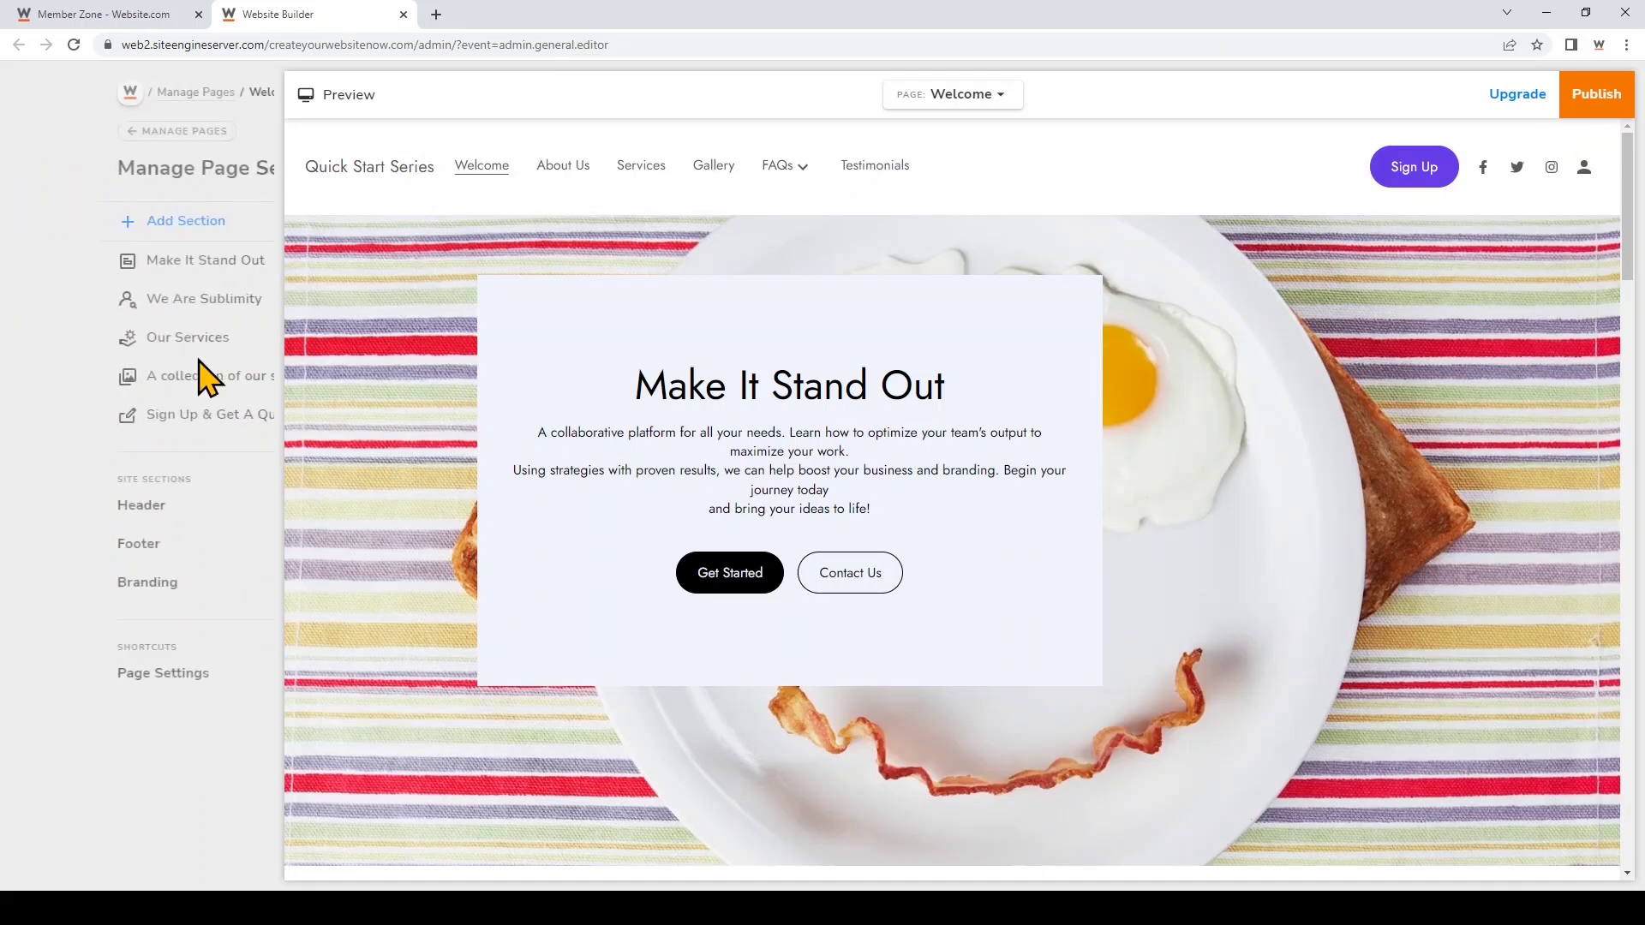
# - Check the Header and Footer section settings, then return to the Header settings
pyautogui.click(180, 518)
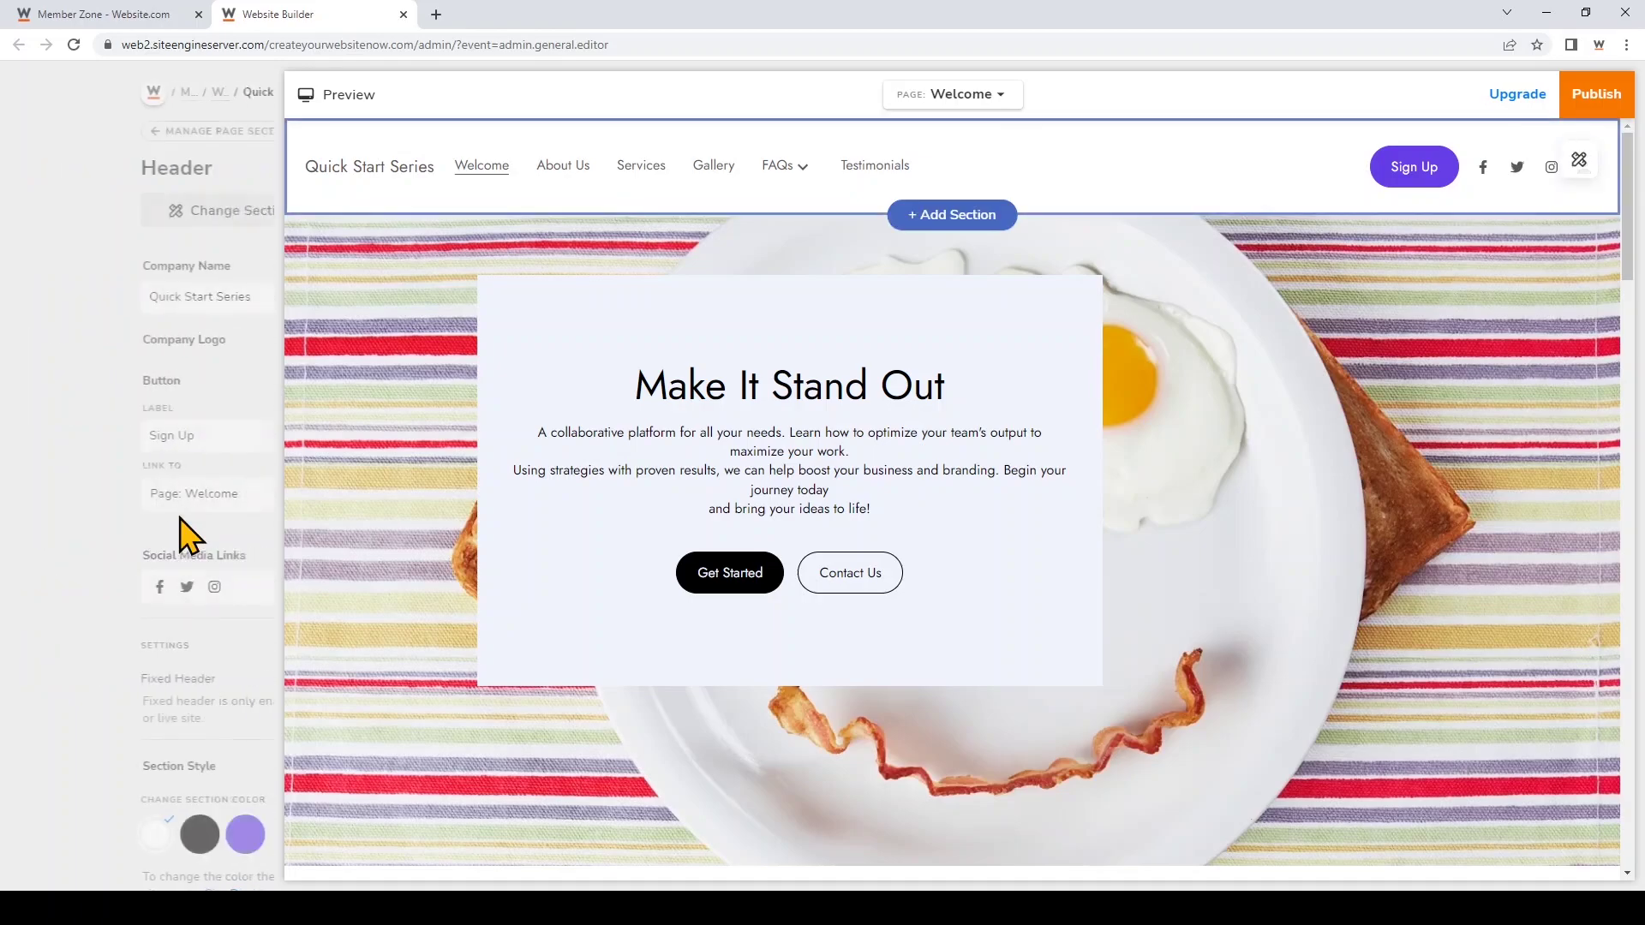
pyautogui.click(146, 132)
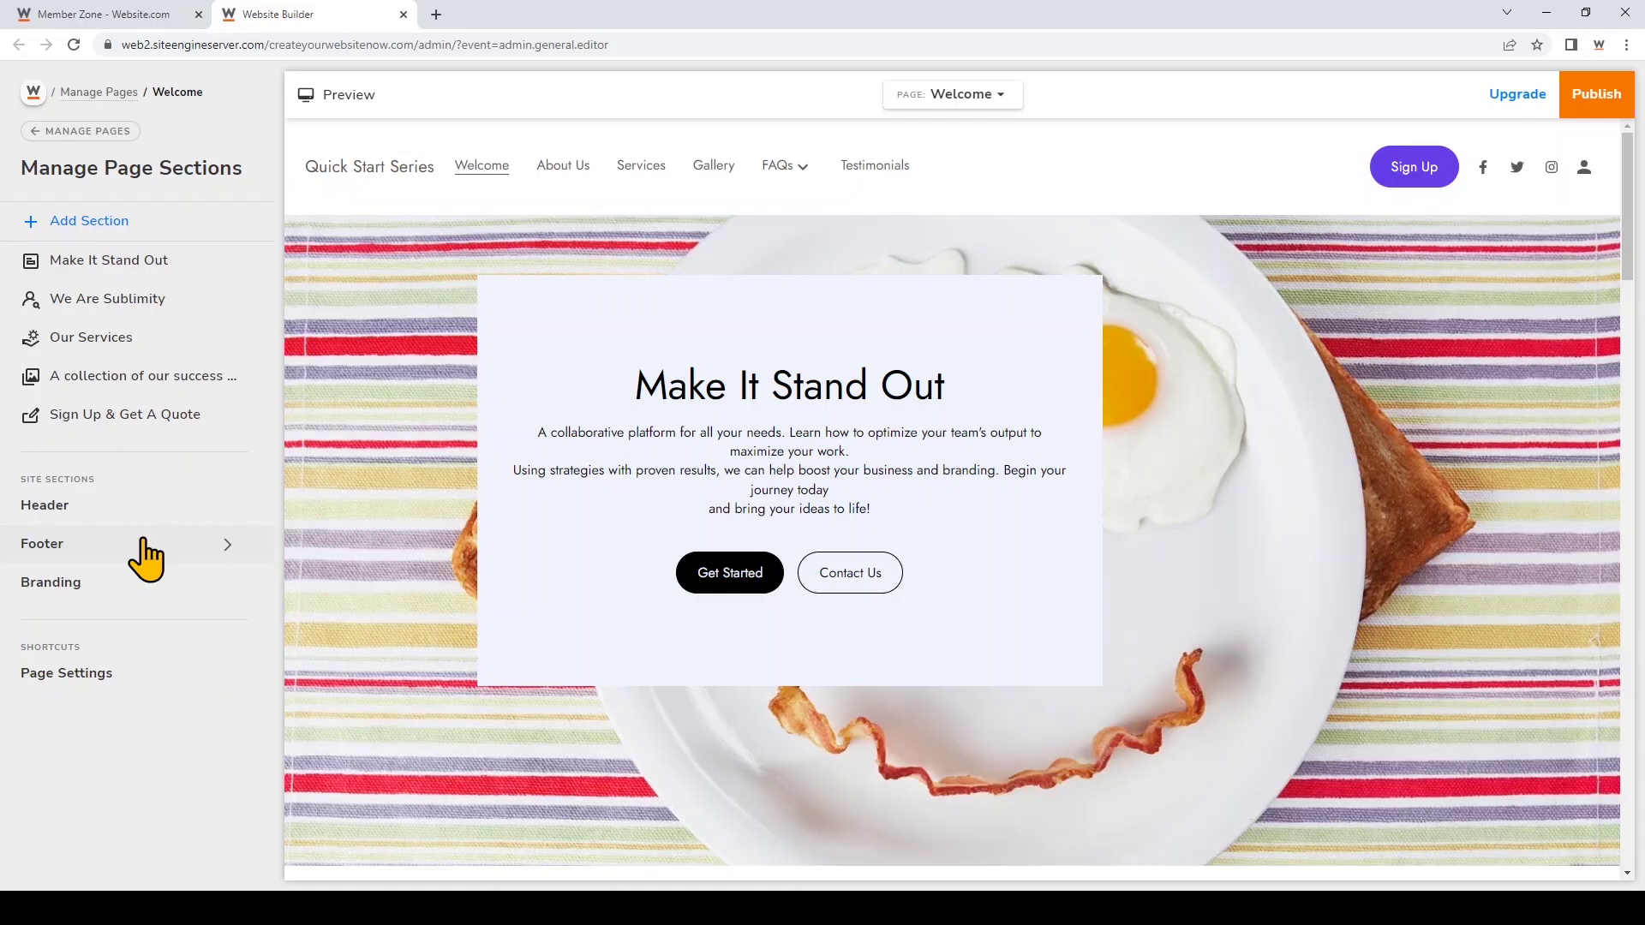
pyautogui.click(143, 543)
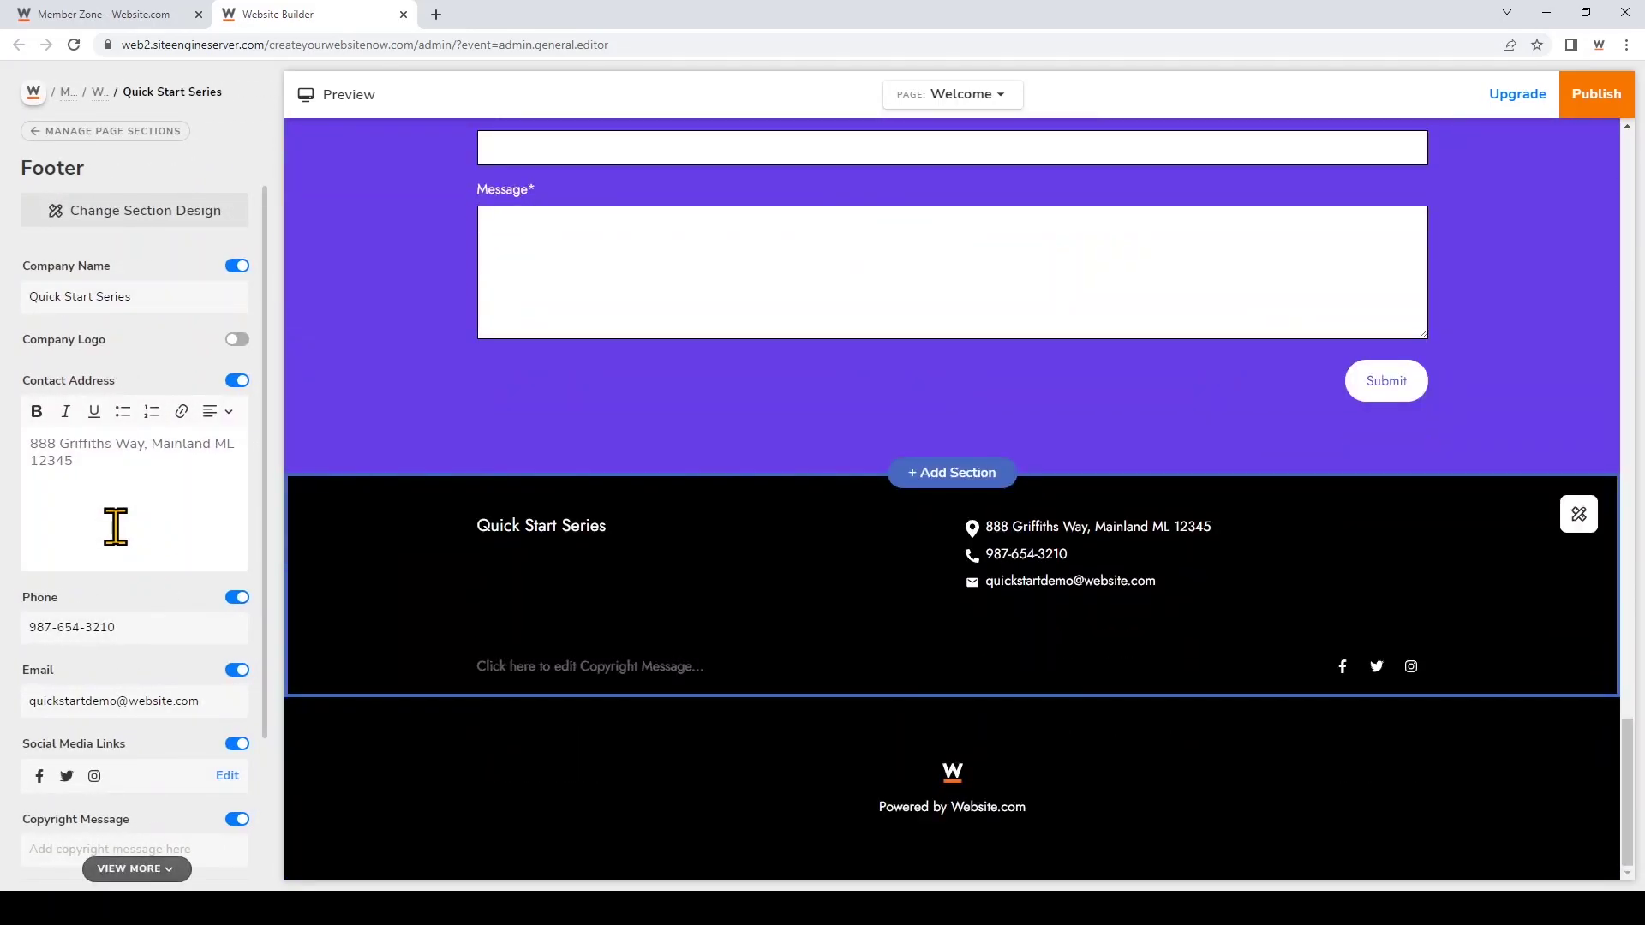
pyautogui.click(147, 133)
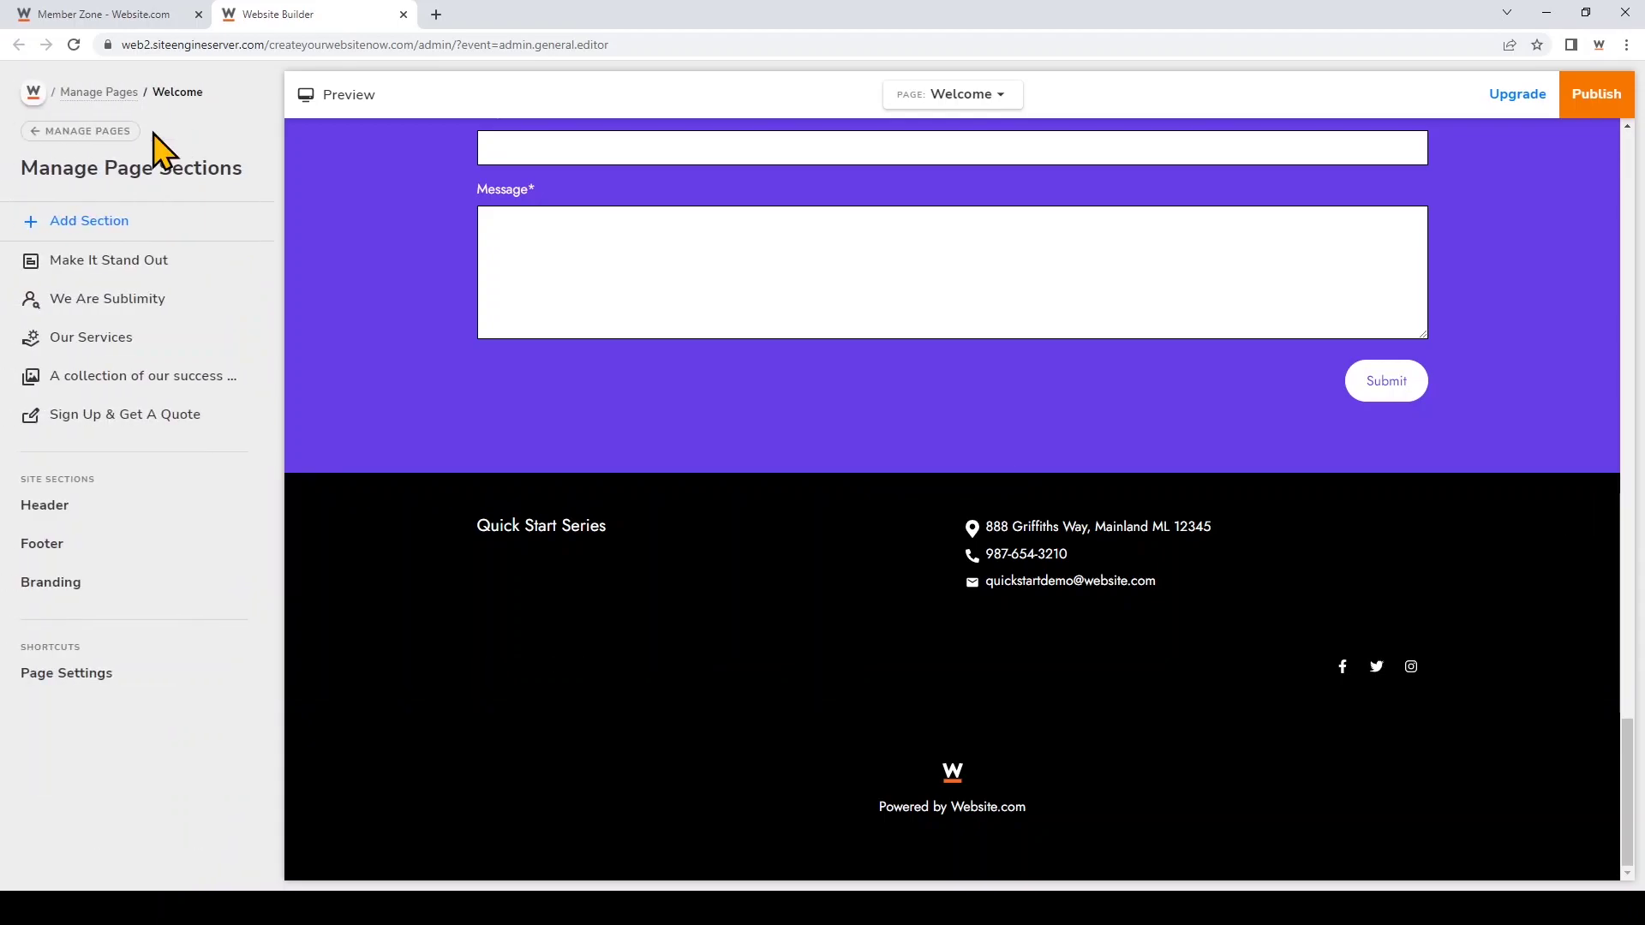
pyautogui.click(95, 512)
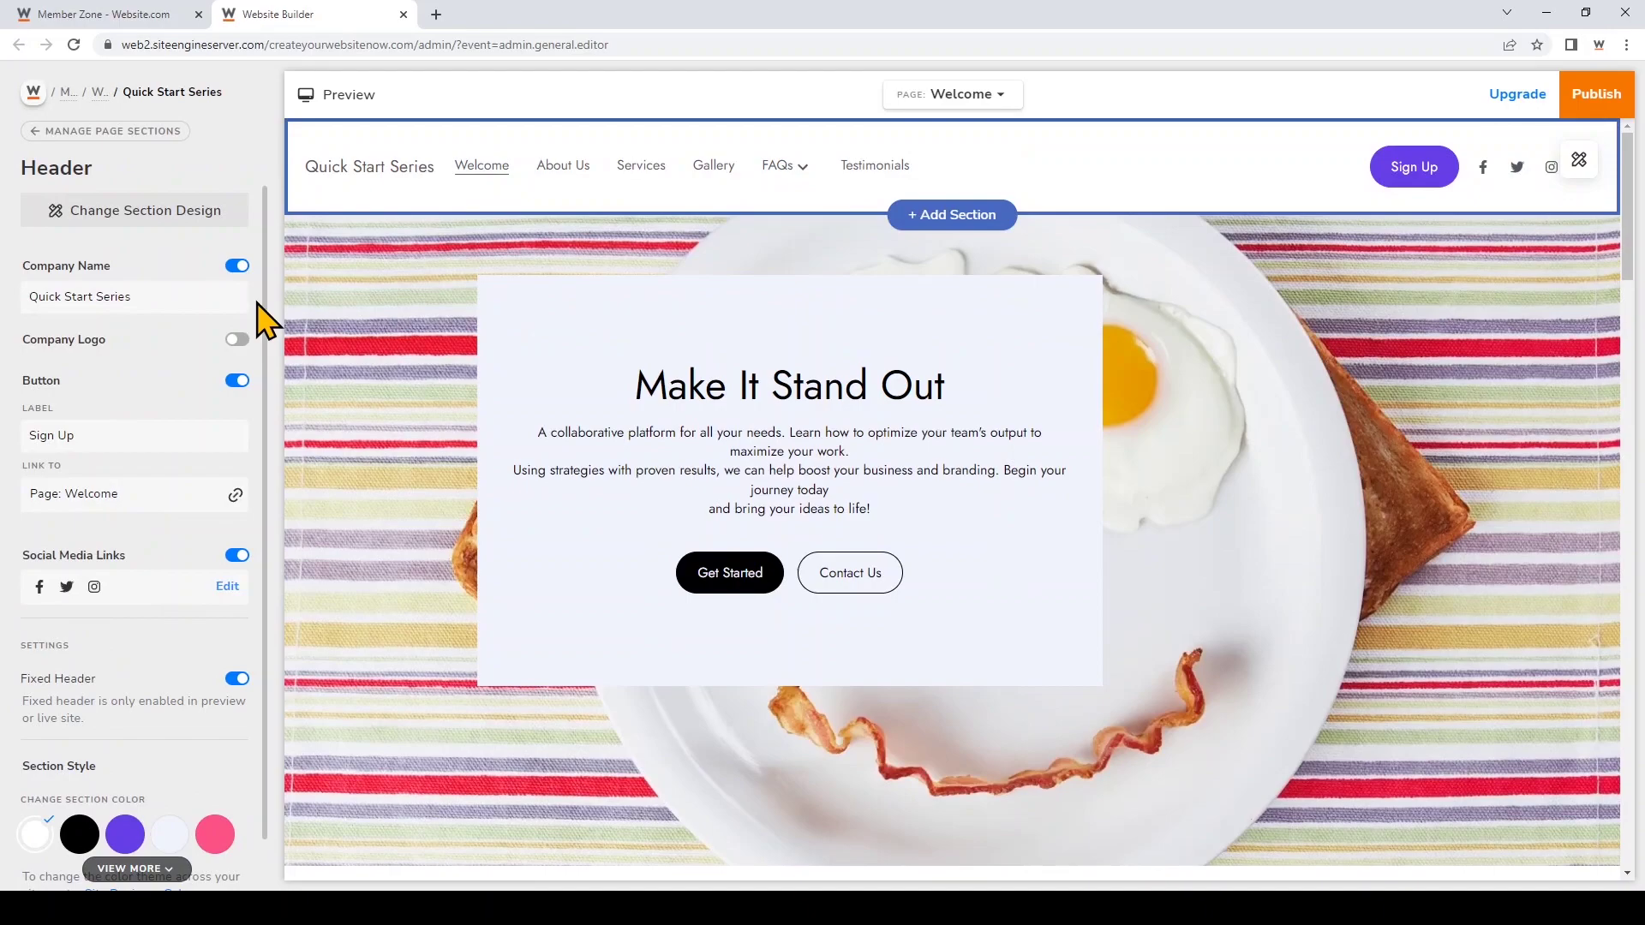
# - Change the header company name to 'Quick Start Series Co.' and leave the company logo switched off
pyautogui.click(214, 295)
pyautogui.write('Co.')
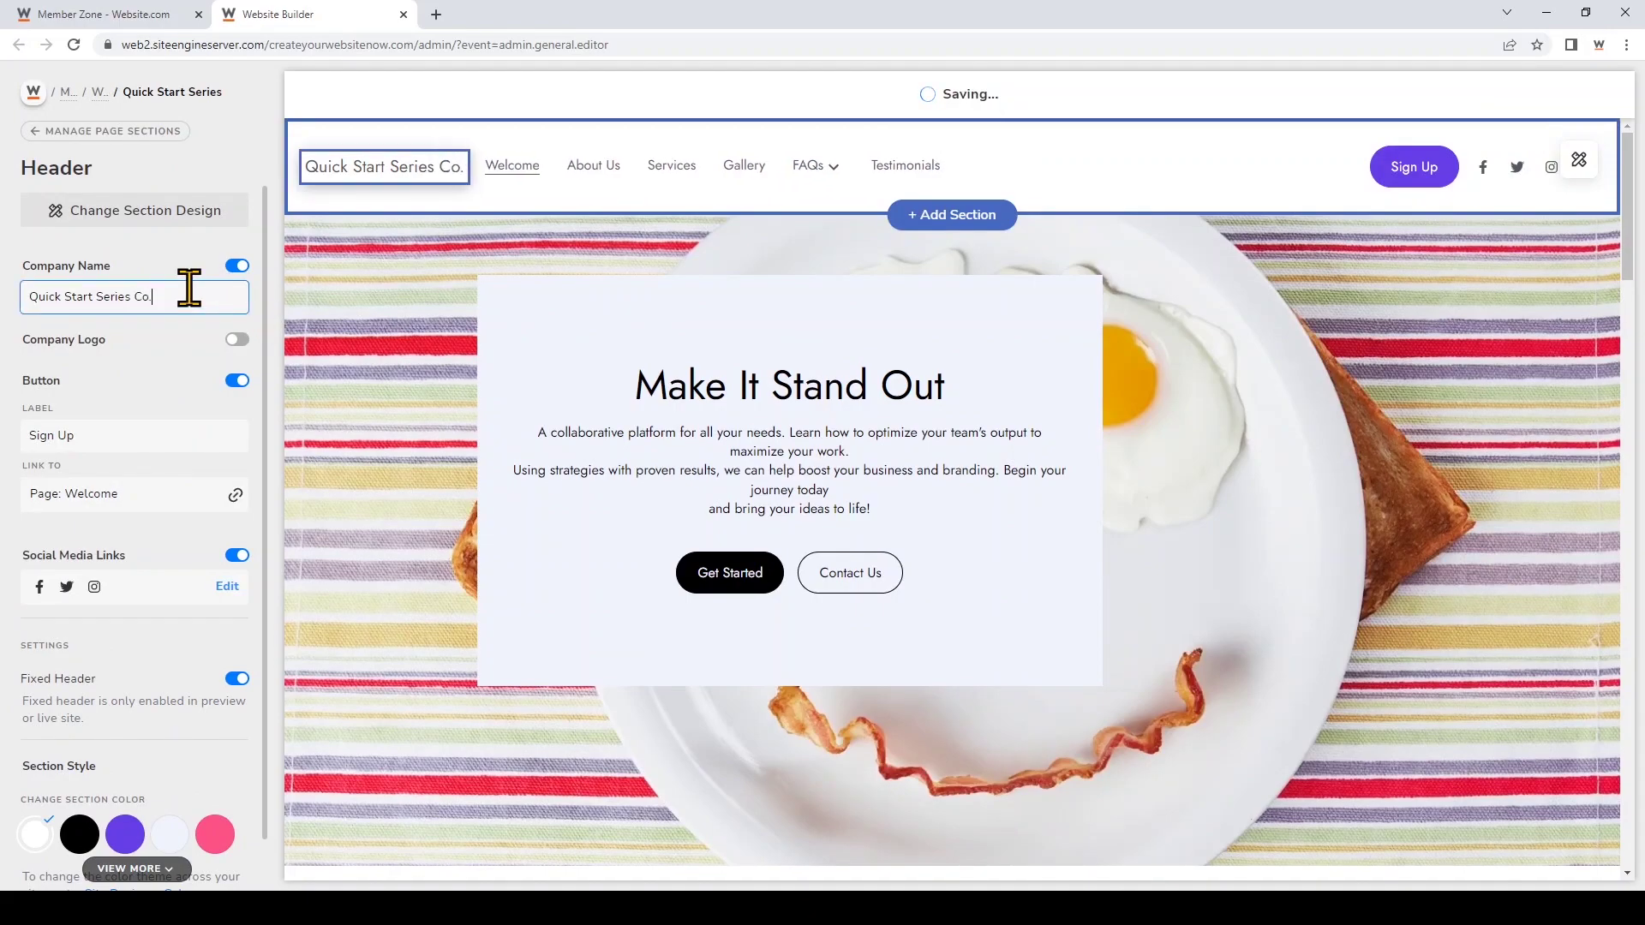
pyautogui.click(234, 341)
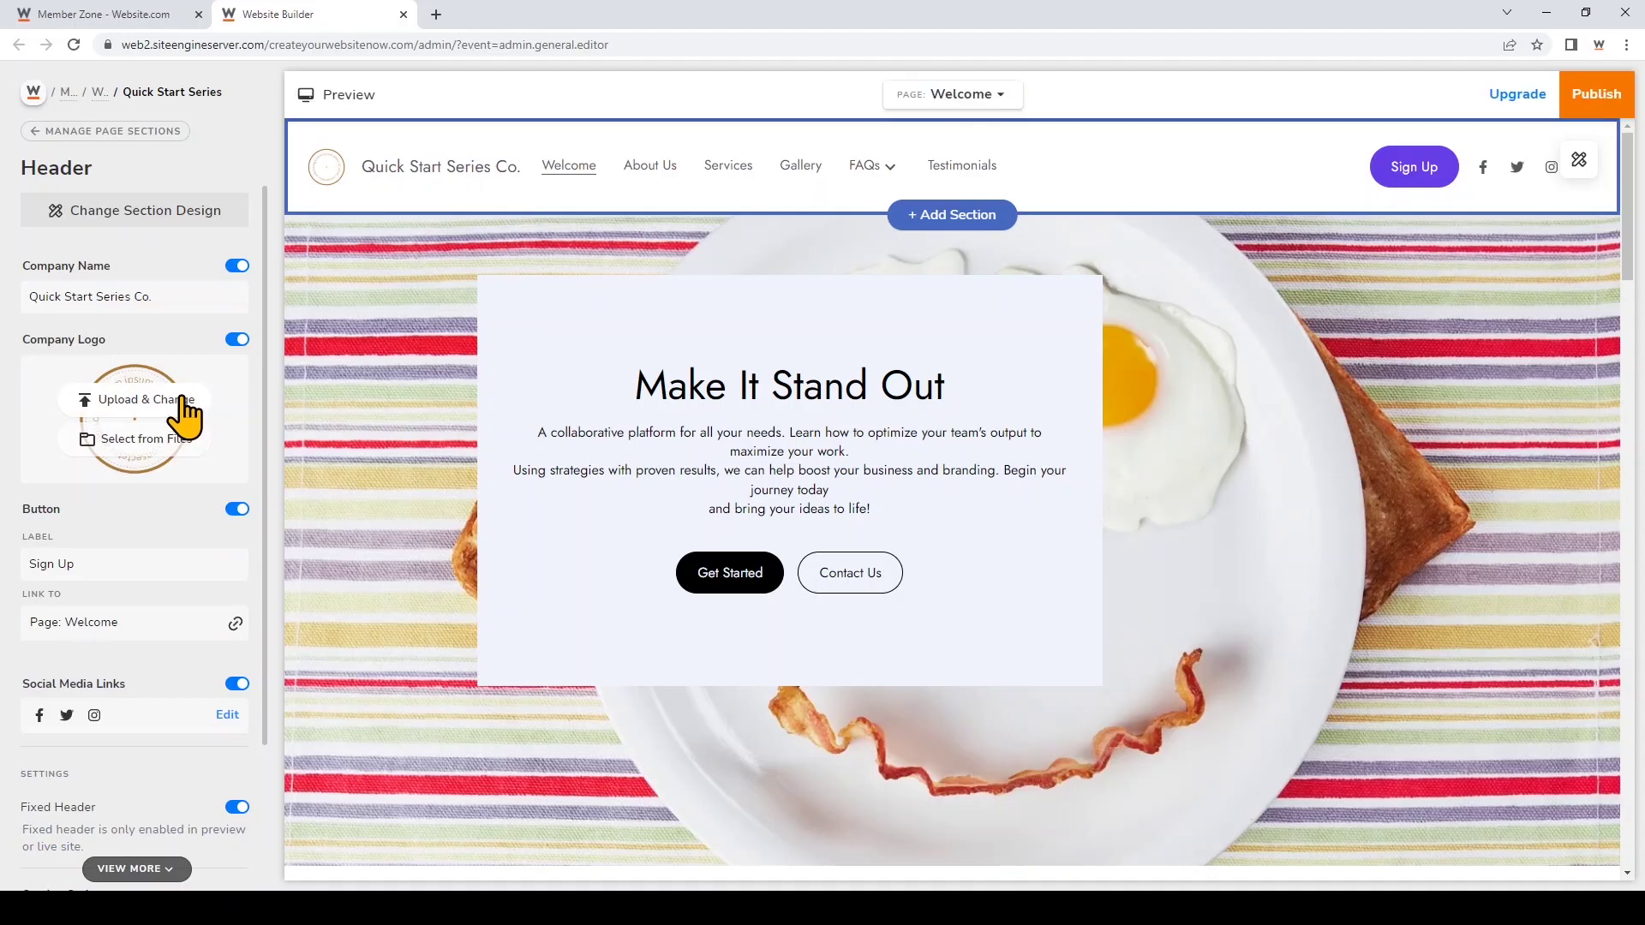
pyautogui.click(235, 341)
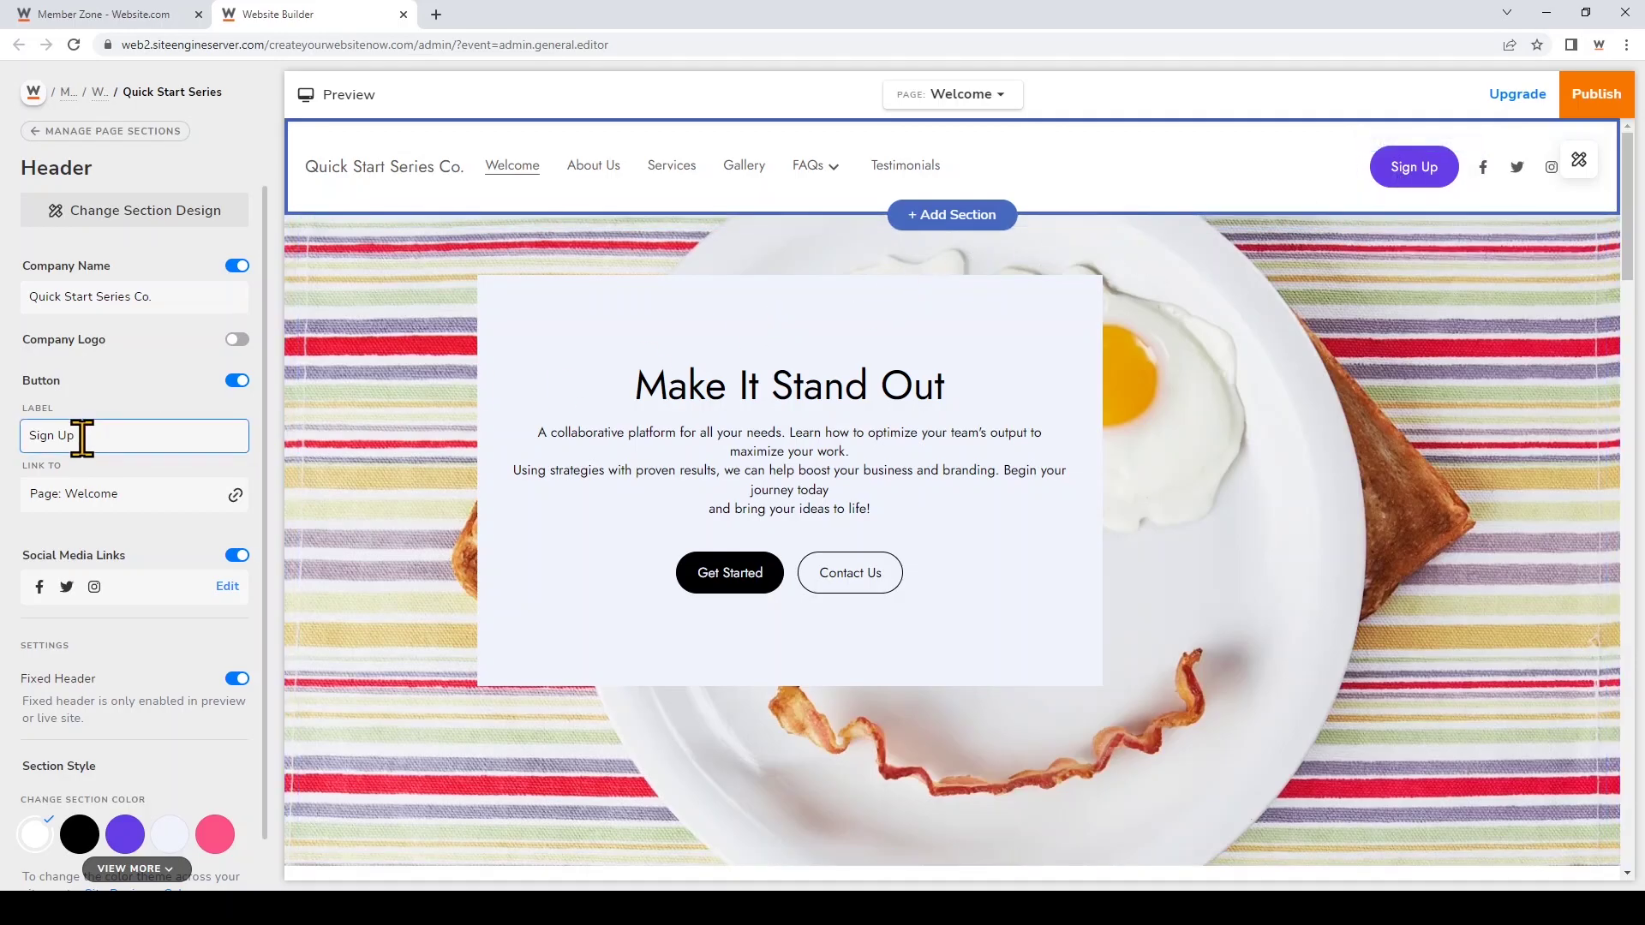
# - Relabel the header button 'Learn More' and link it to the FAQs page
pyautogui.moveTo(80, 436); pyautogui.dragTo(11, 466)
pyautogui.write('Learn More')
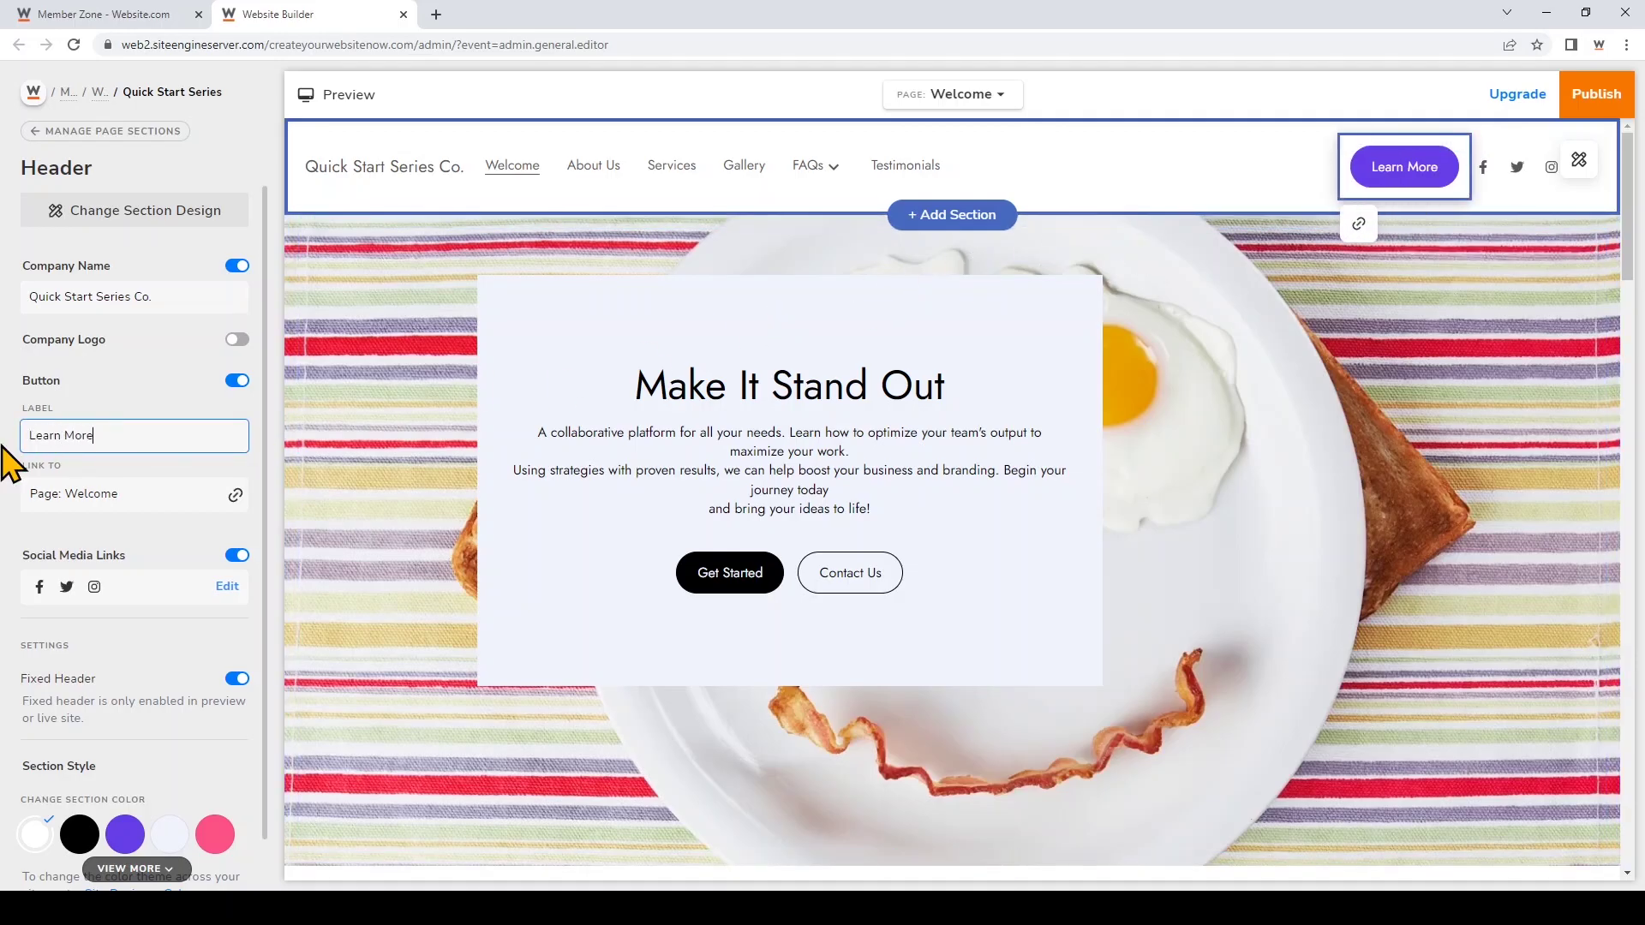
pyautogui.click(216, 494)
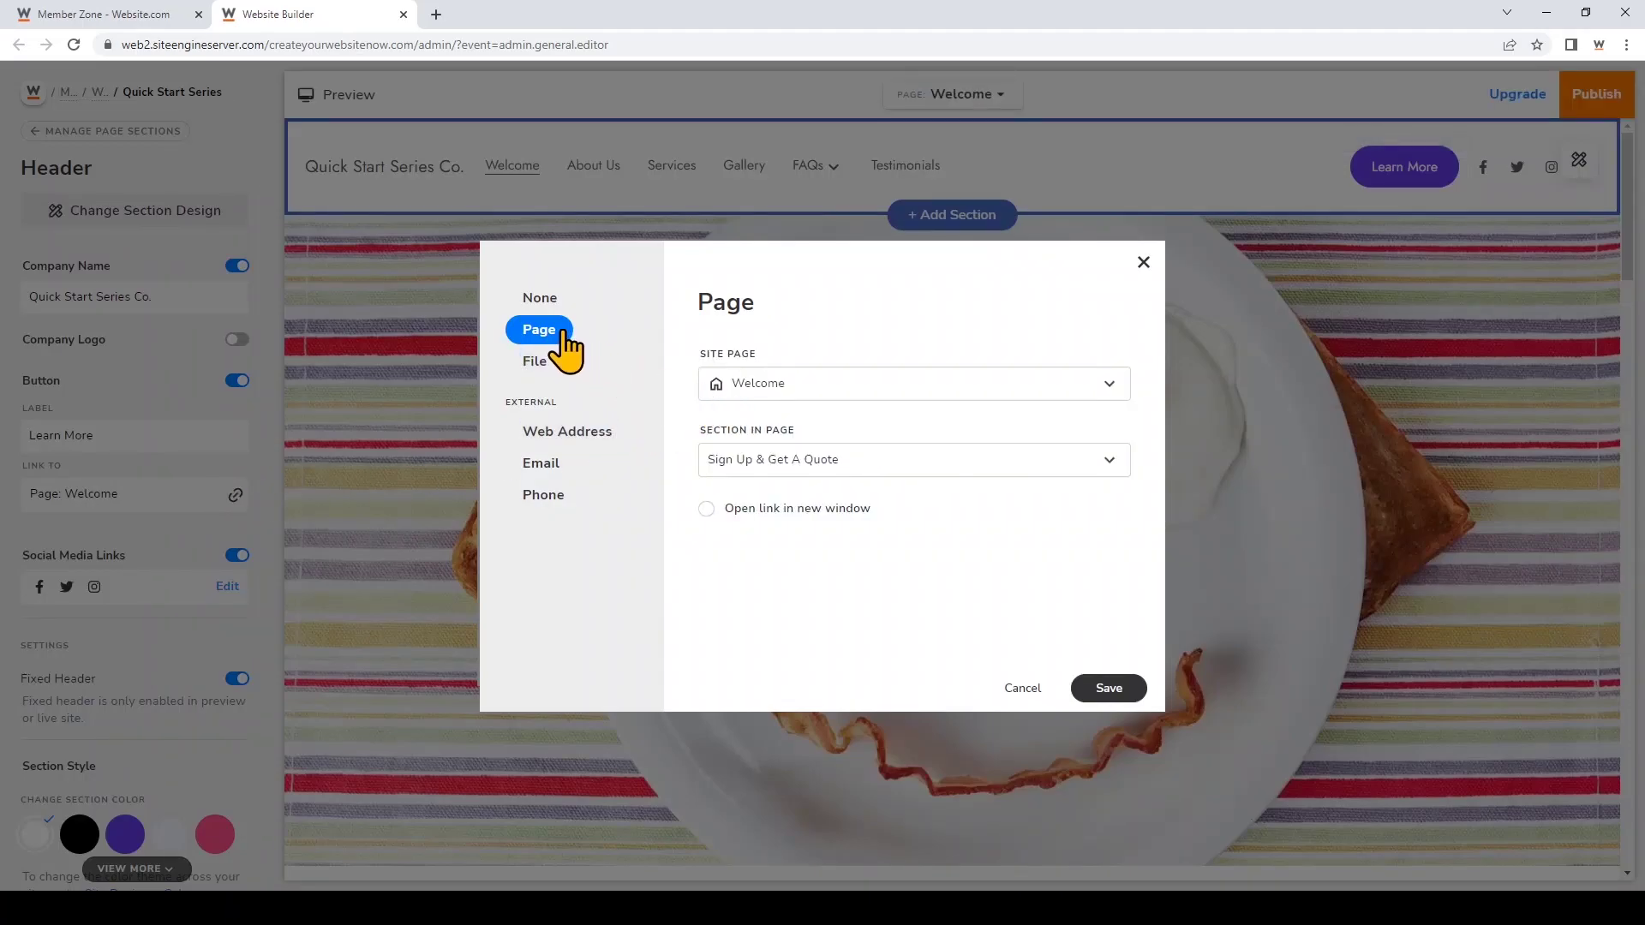
pyautogui.click(818, 415)
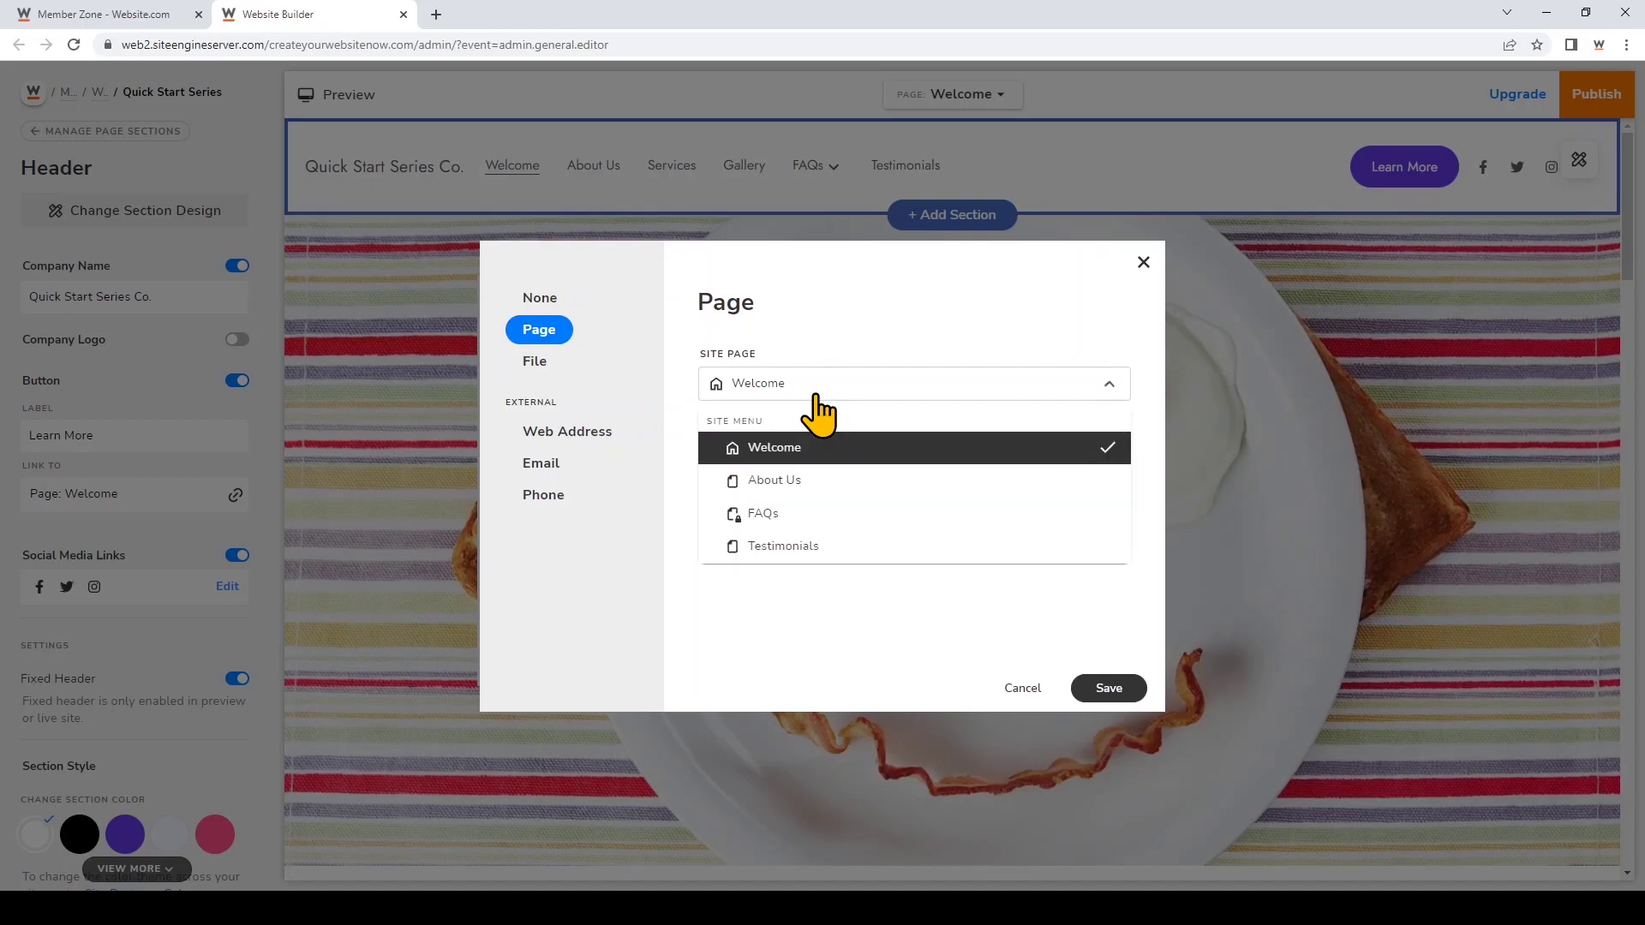
pyautogui.click(780, 514)
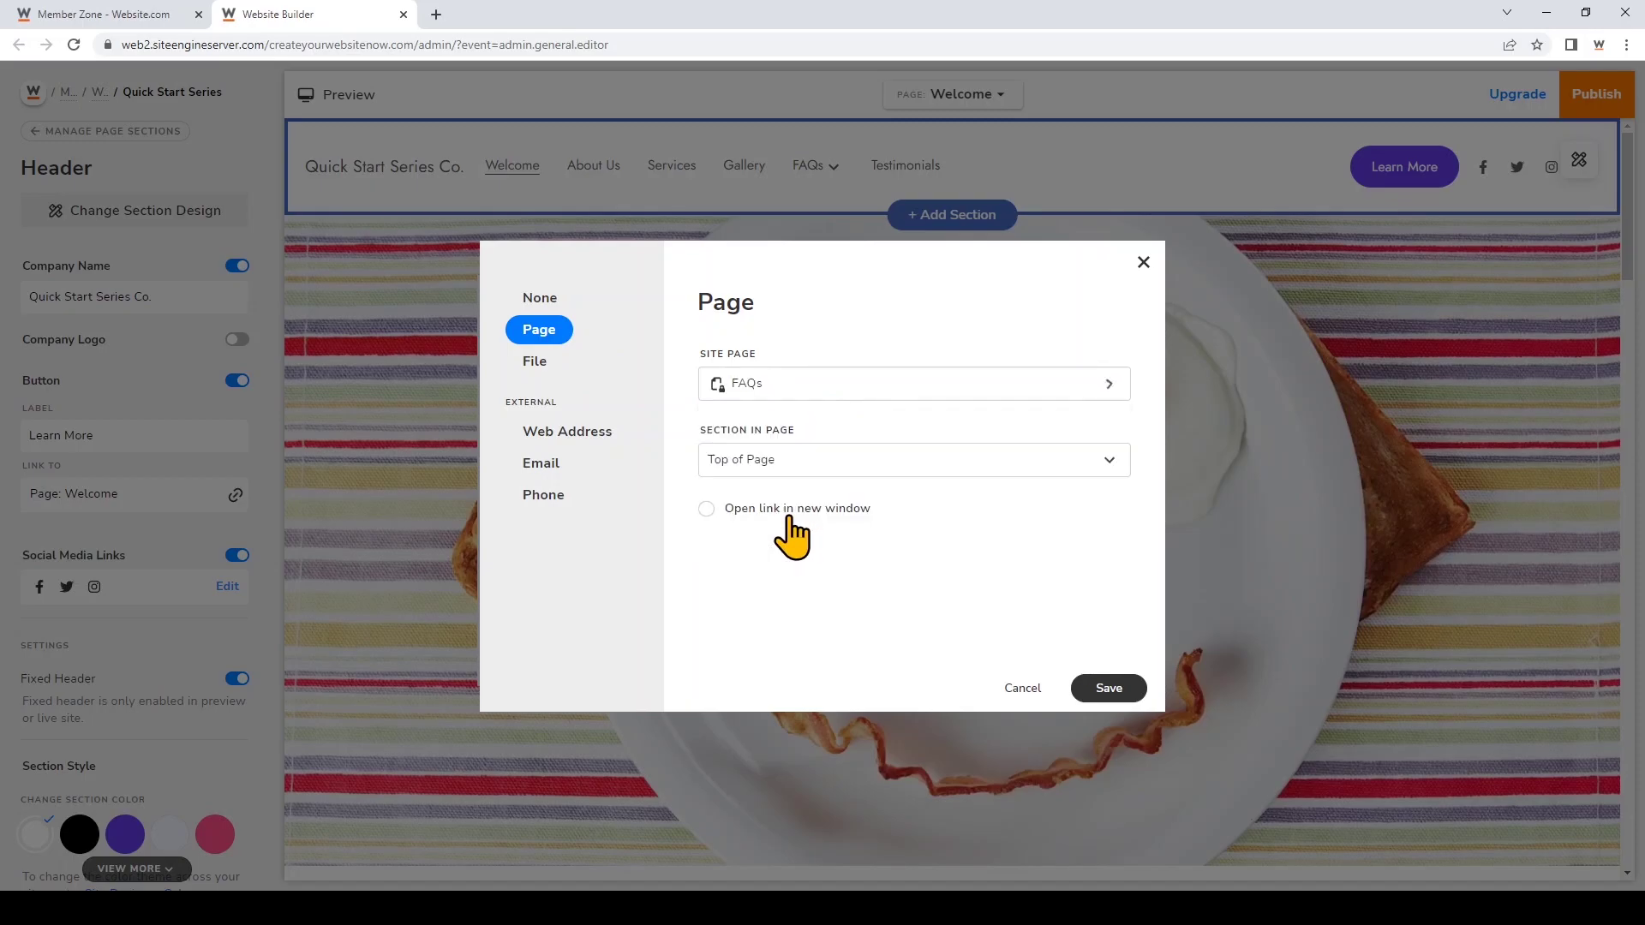
pyautogui.click(1109, 690)
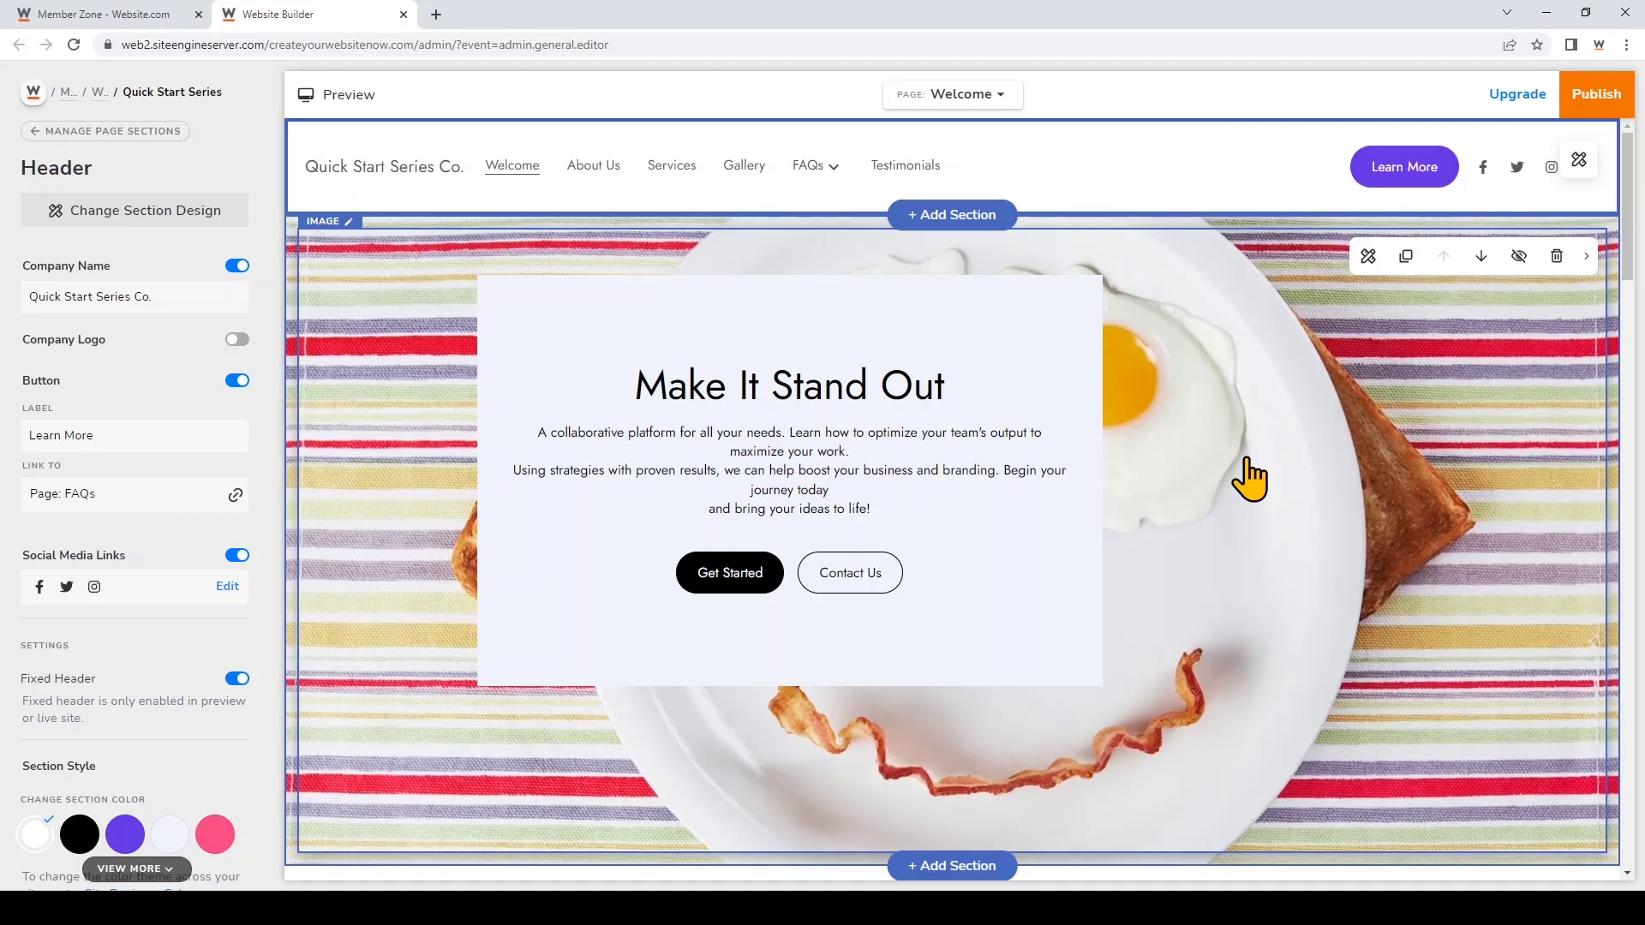
# - Remove the Instagram link, set Facebook to facebook.com/websitedotcom, and save and publish
pyautogui.click(229, 590)
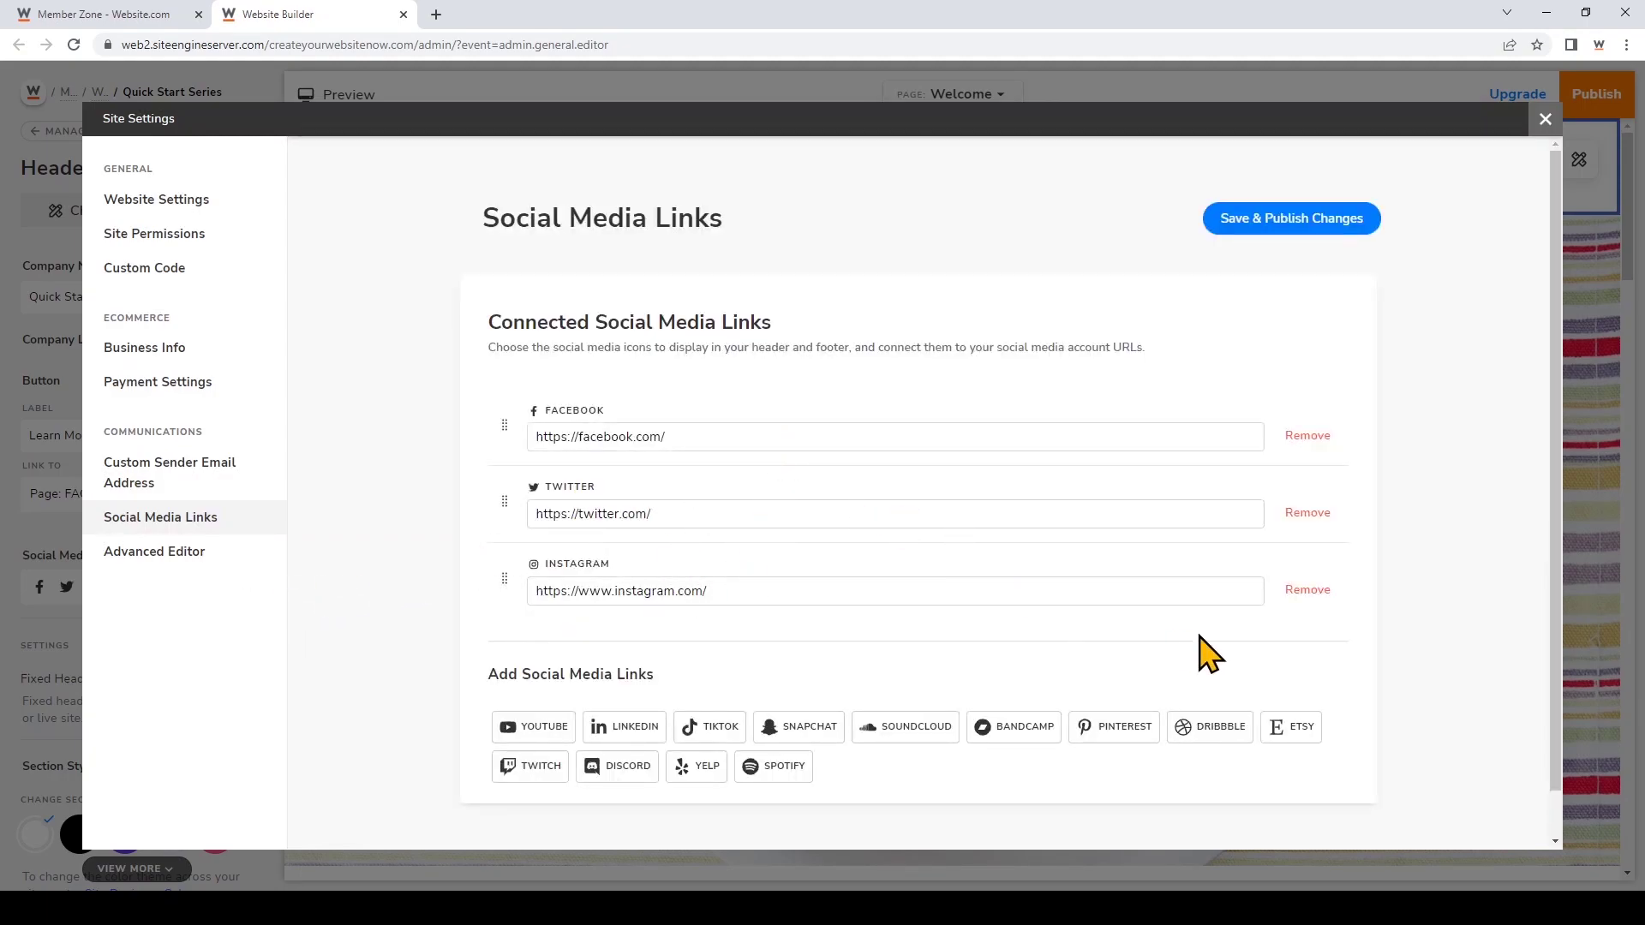
pyautogui.click(1306, 592)
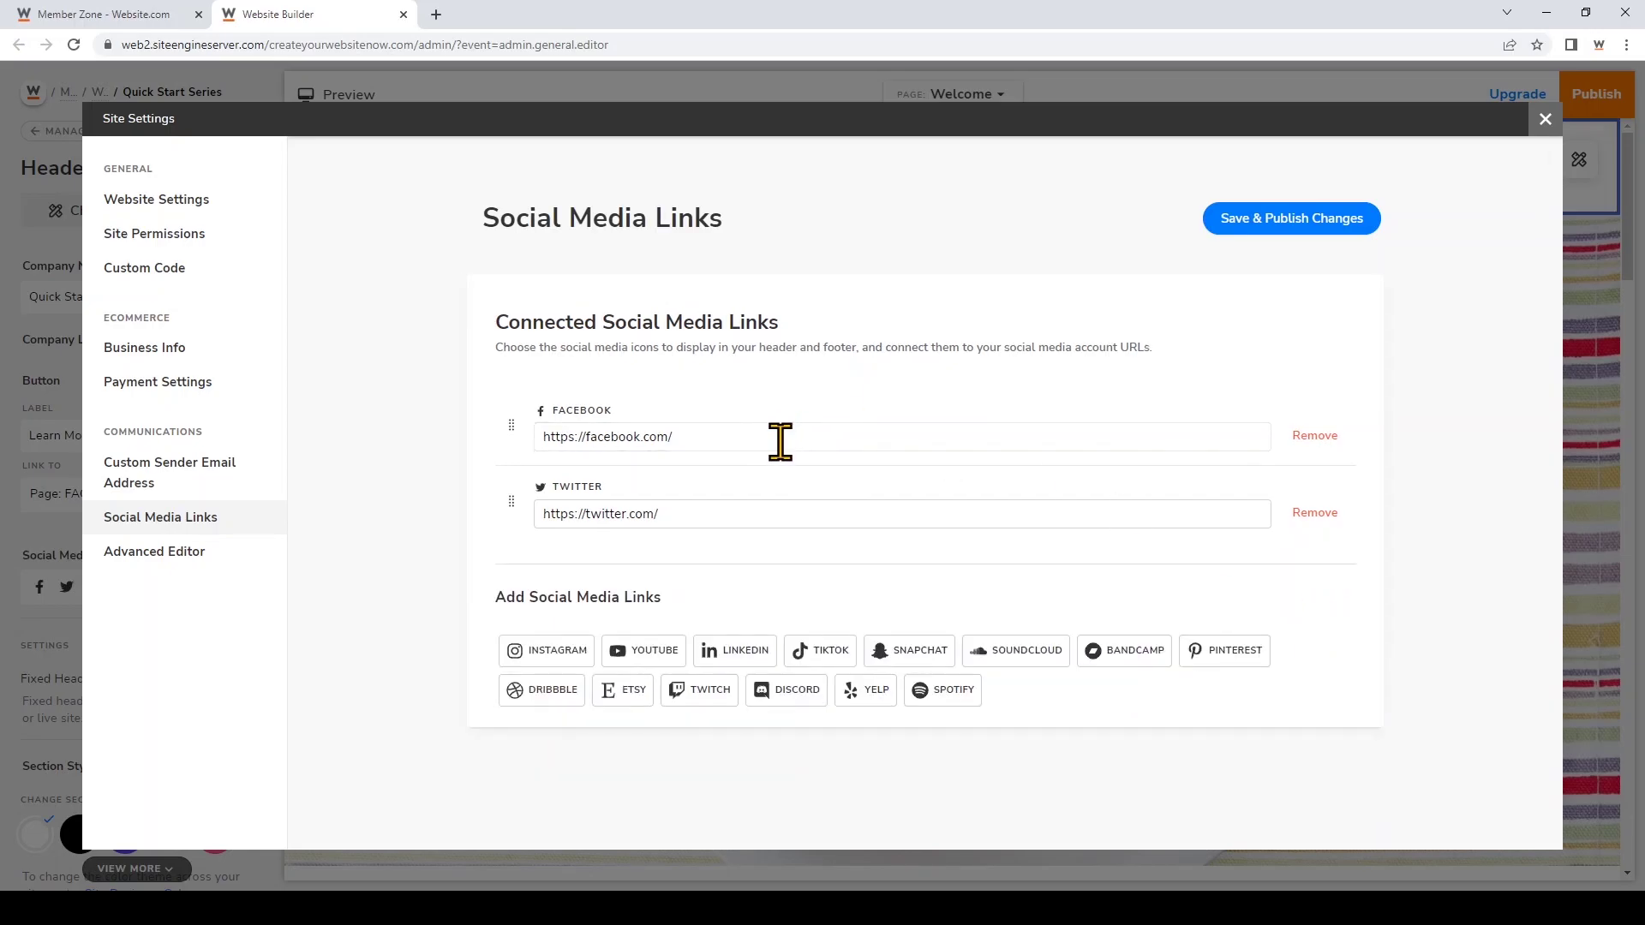
pyautogui.click(781, 441)
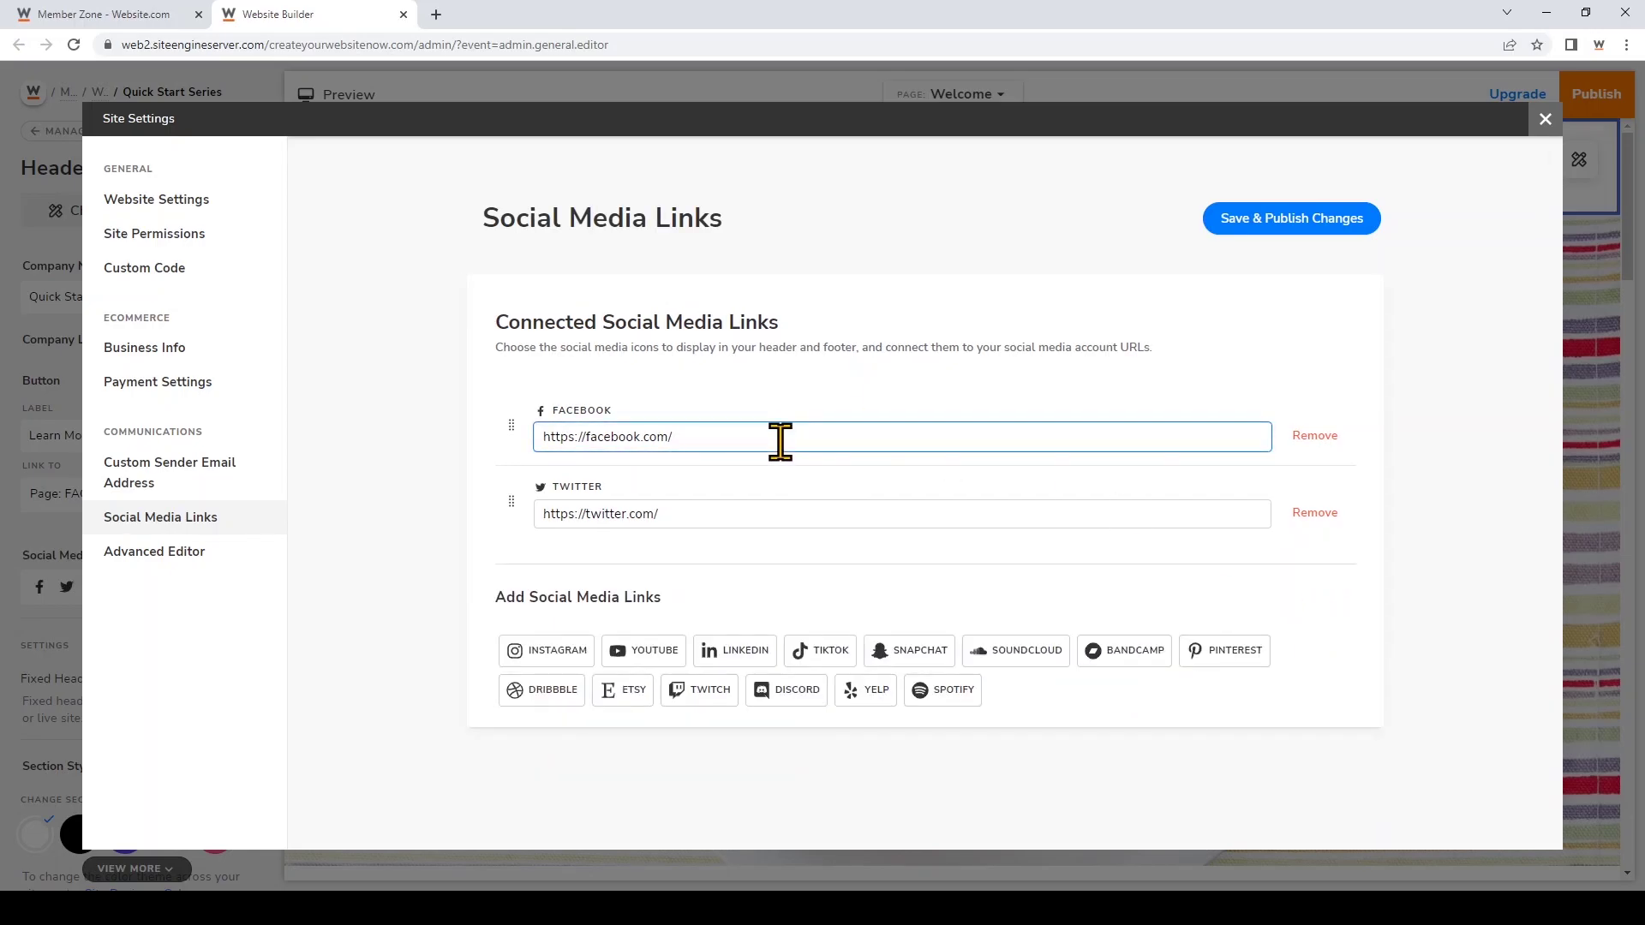
pyautogui.write('websitedotcom')
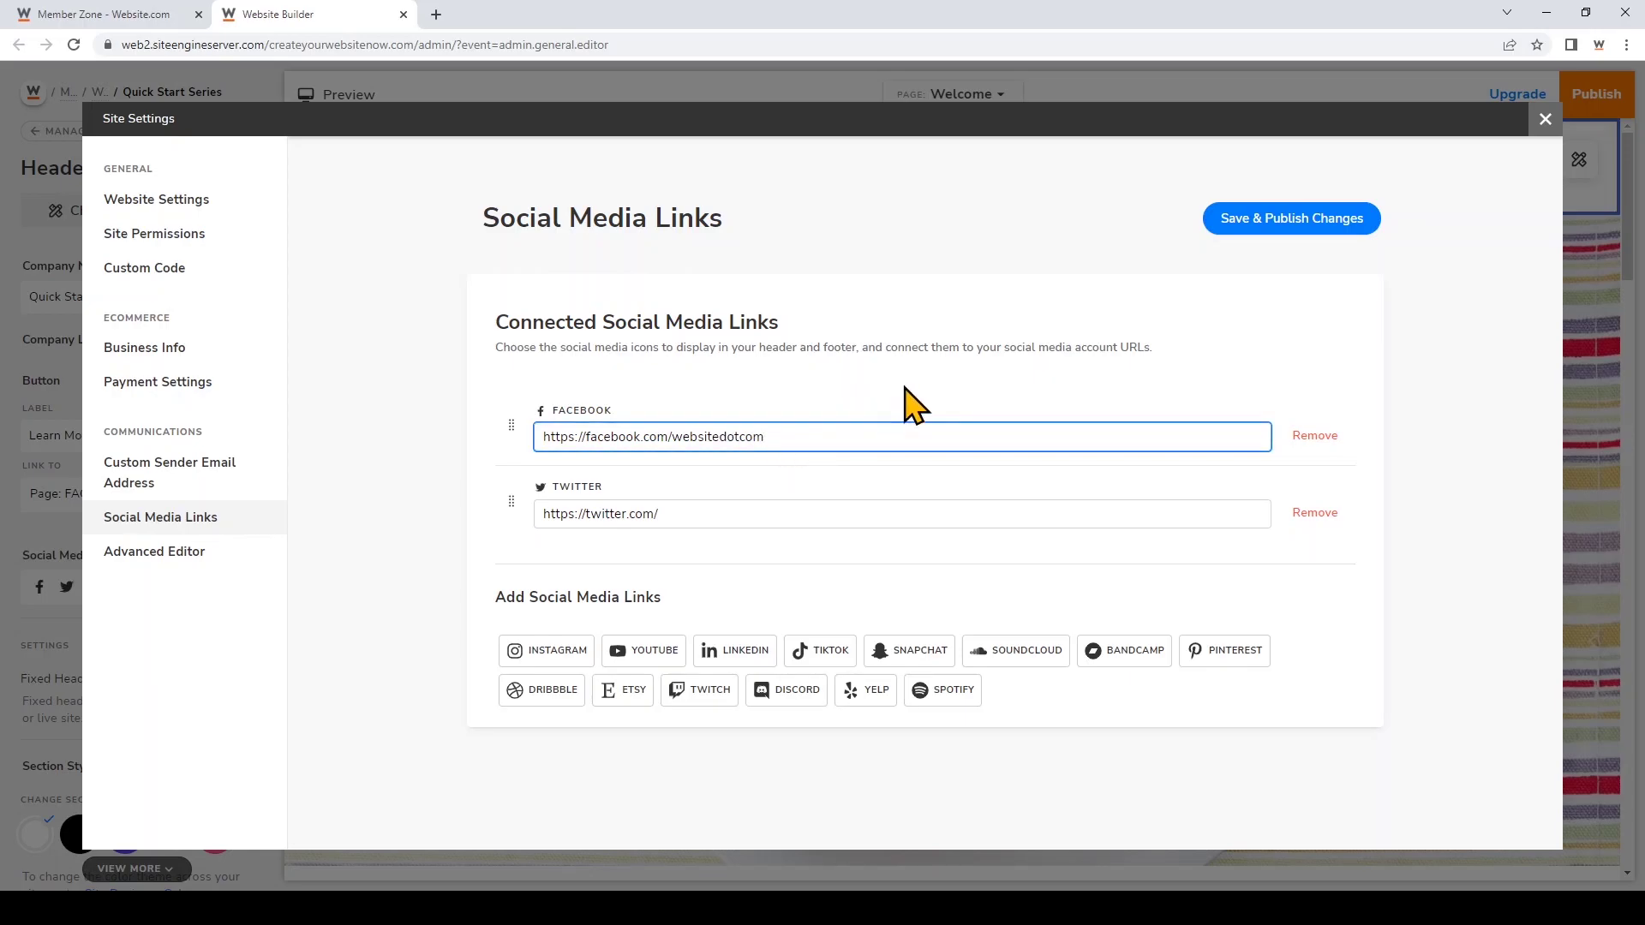
pyautogui.click(1294, 246)
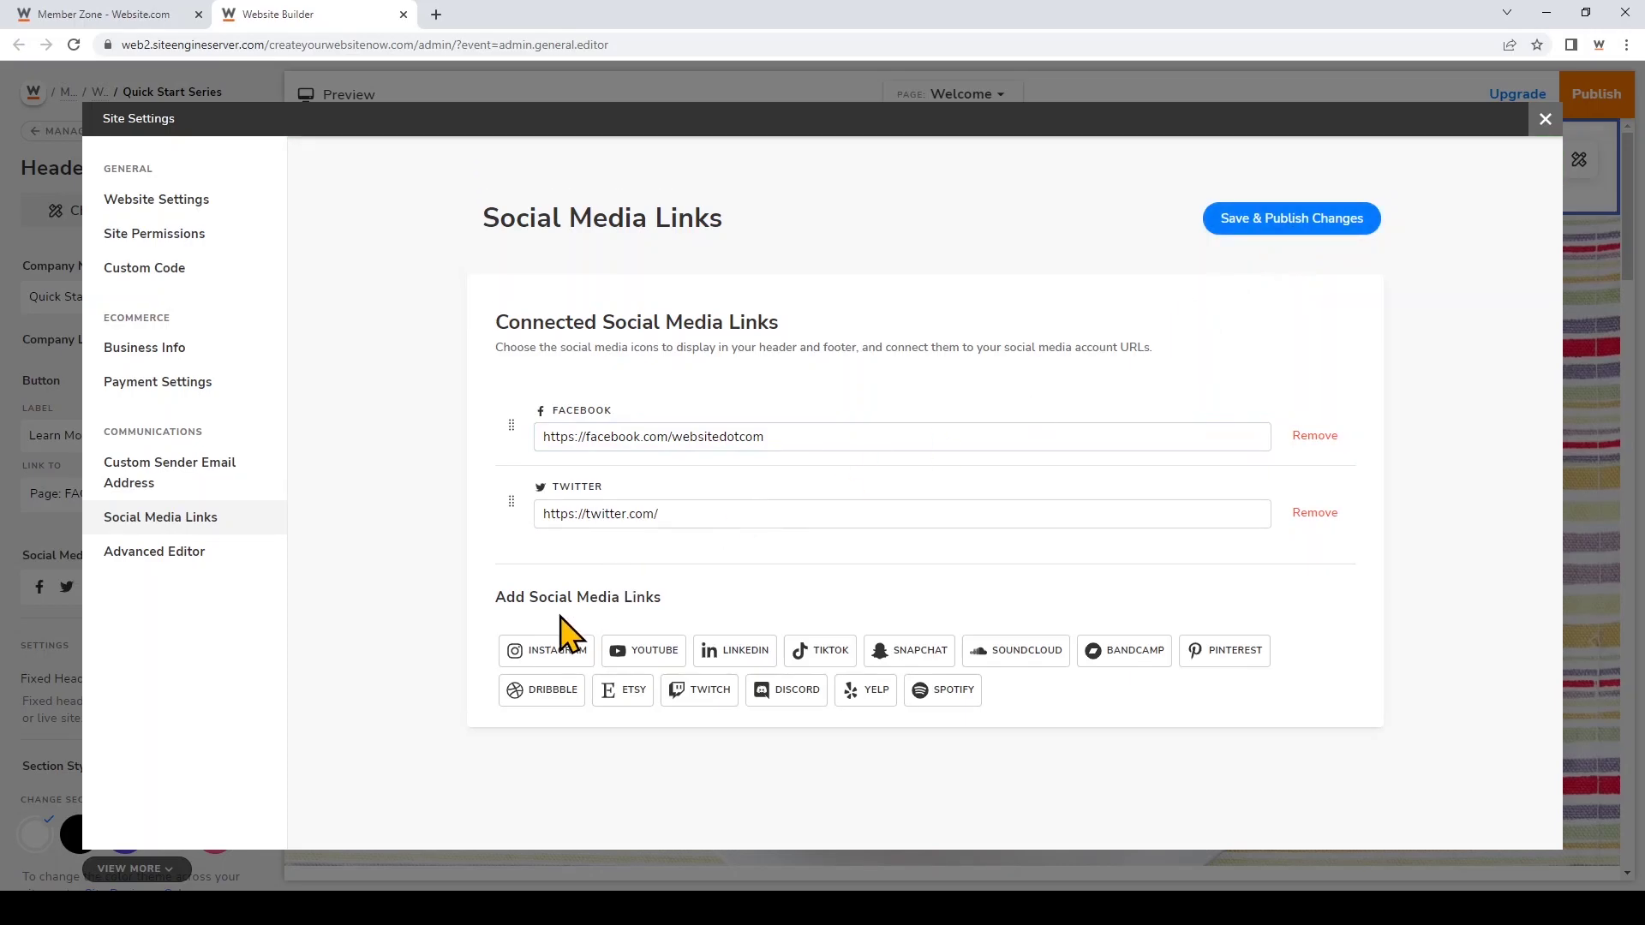
# - Start adding a YouTube link, then close the social links settings and discard it
pyautogui.click(657, 653)
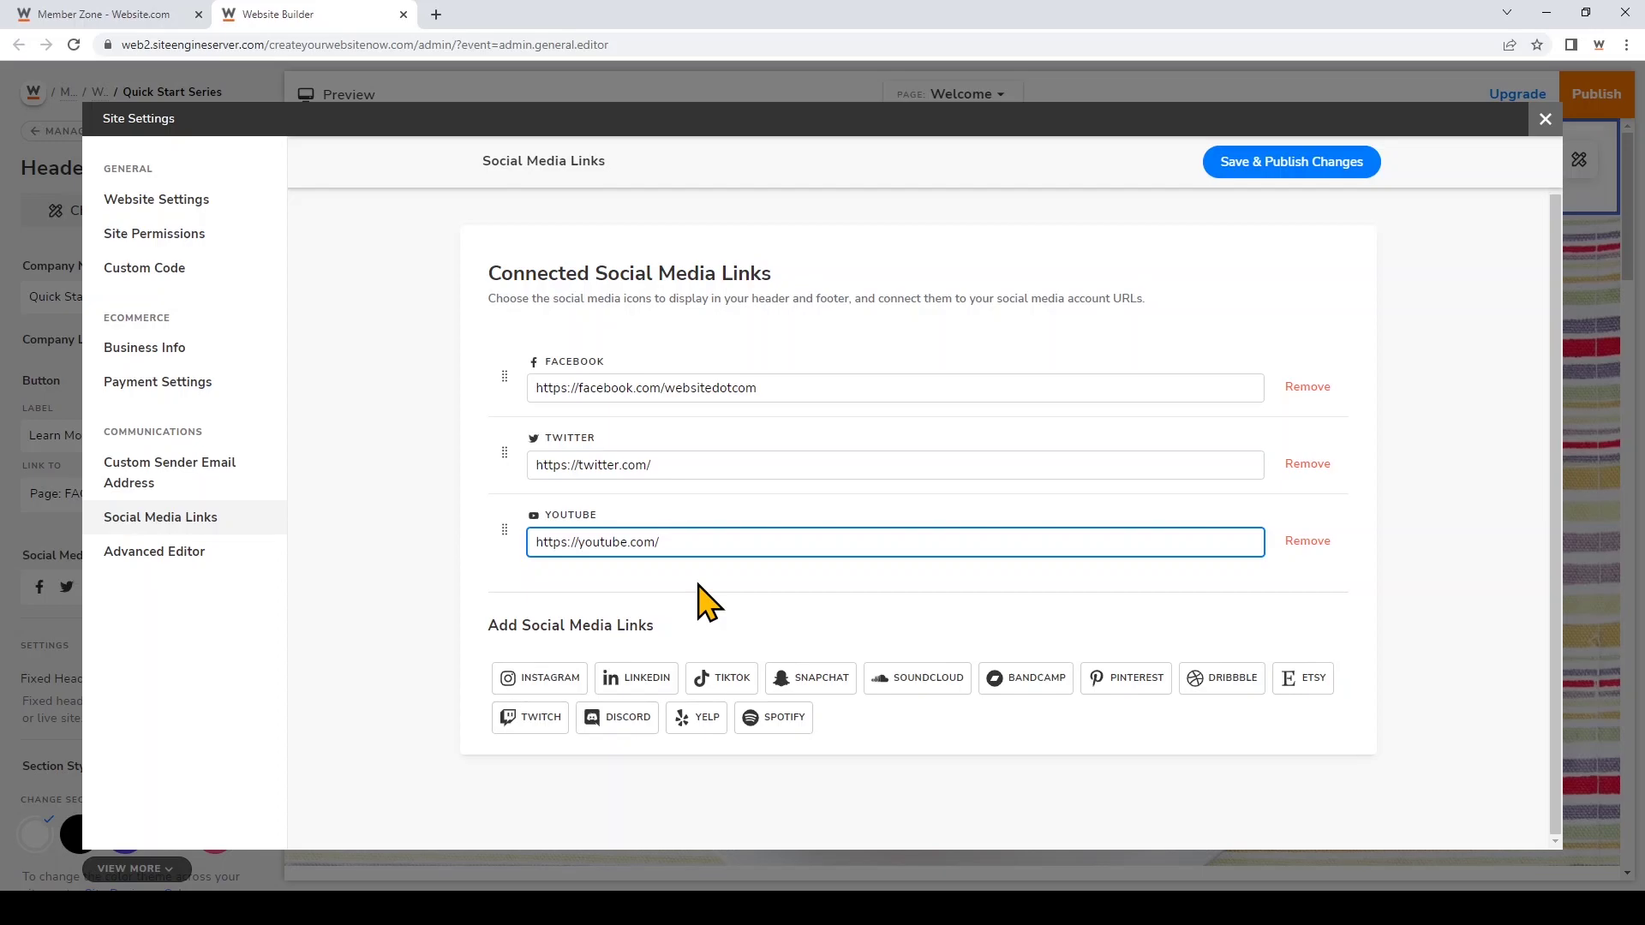
pyautogui.click(1549, 129)
pyautogui.click(842, 548)
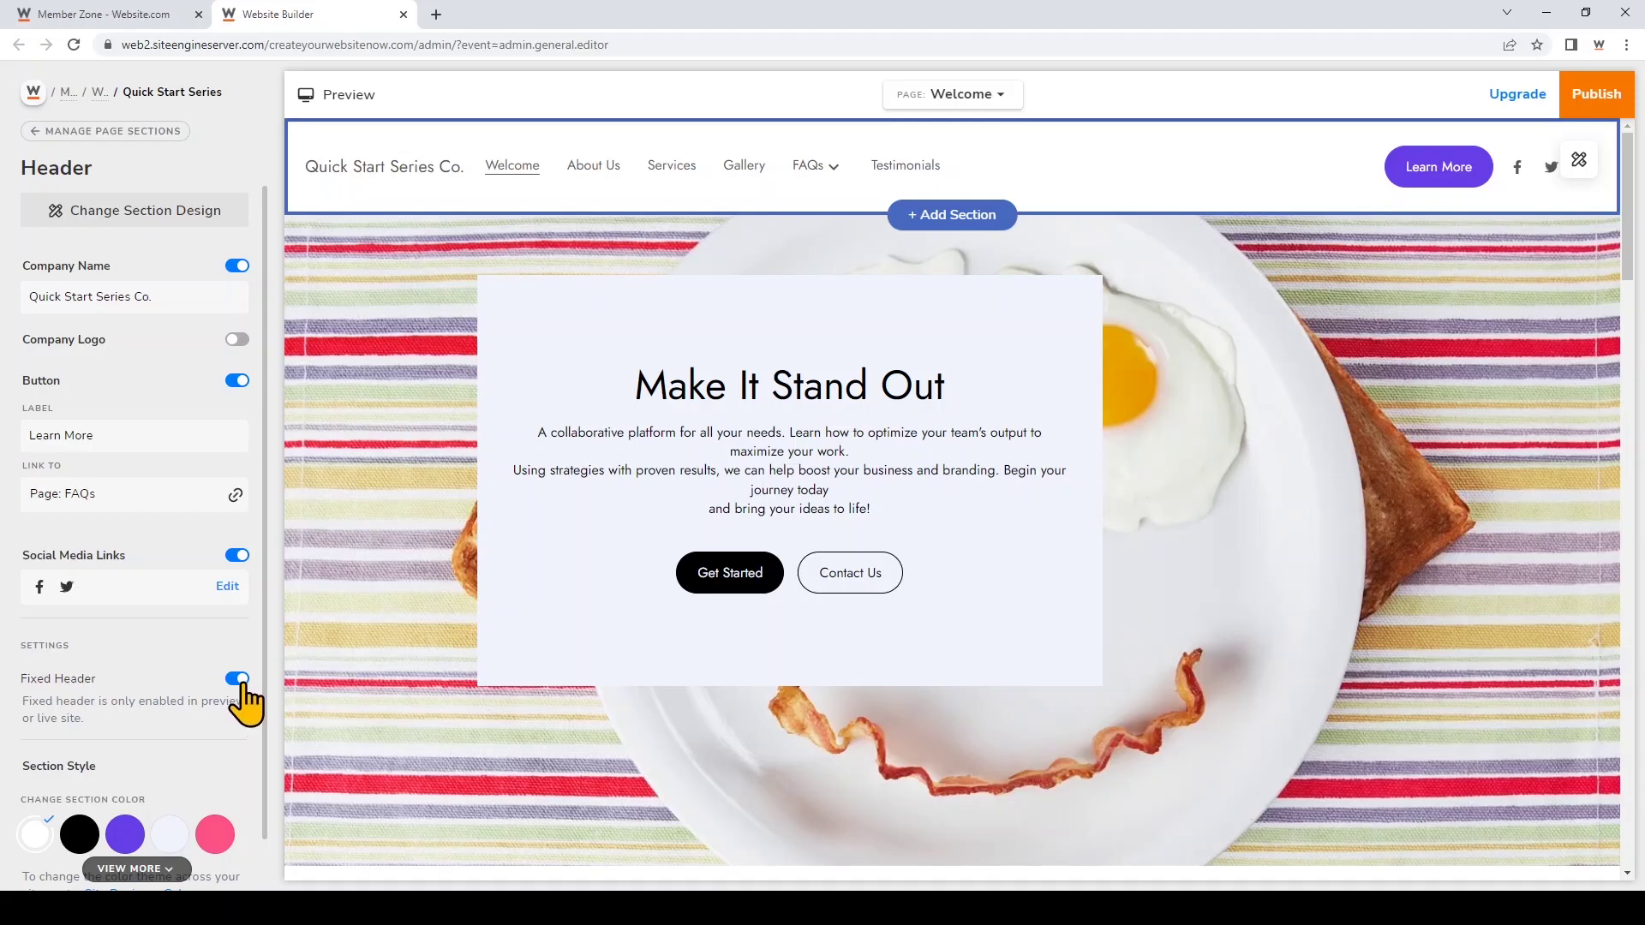
# - Turn off Fixed Header and set the header section color to purple
pyautogui.click(239, 679)
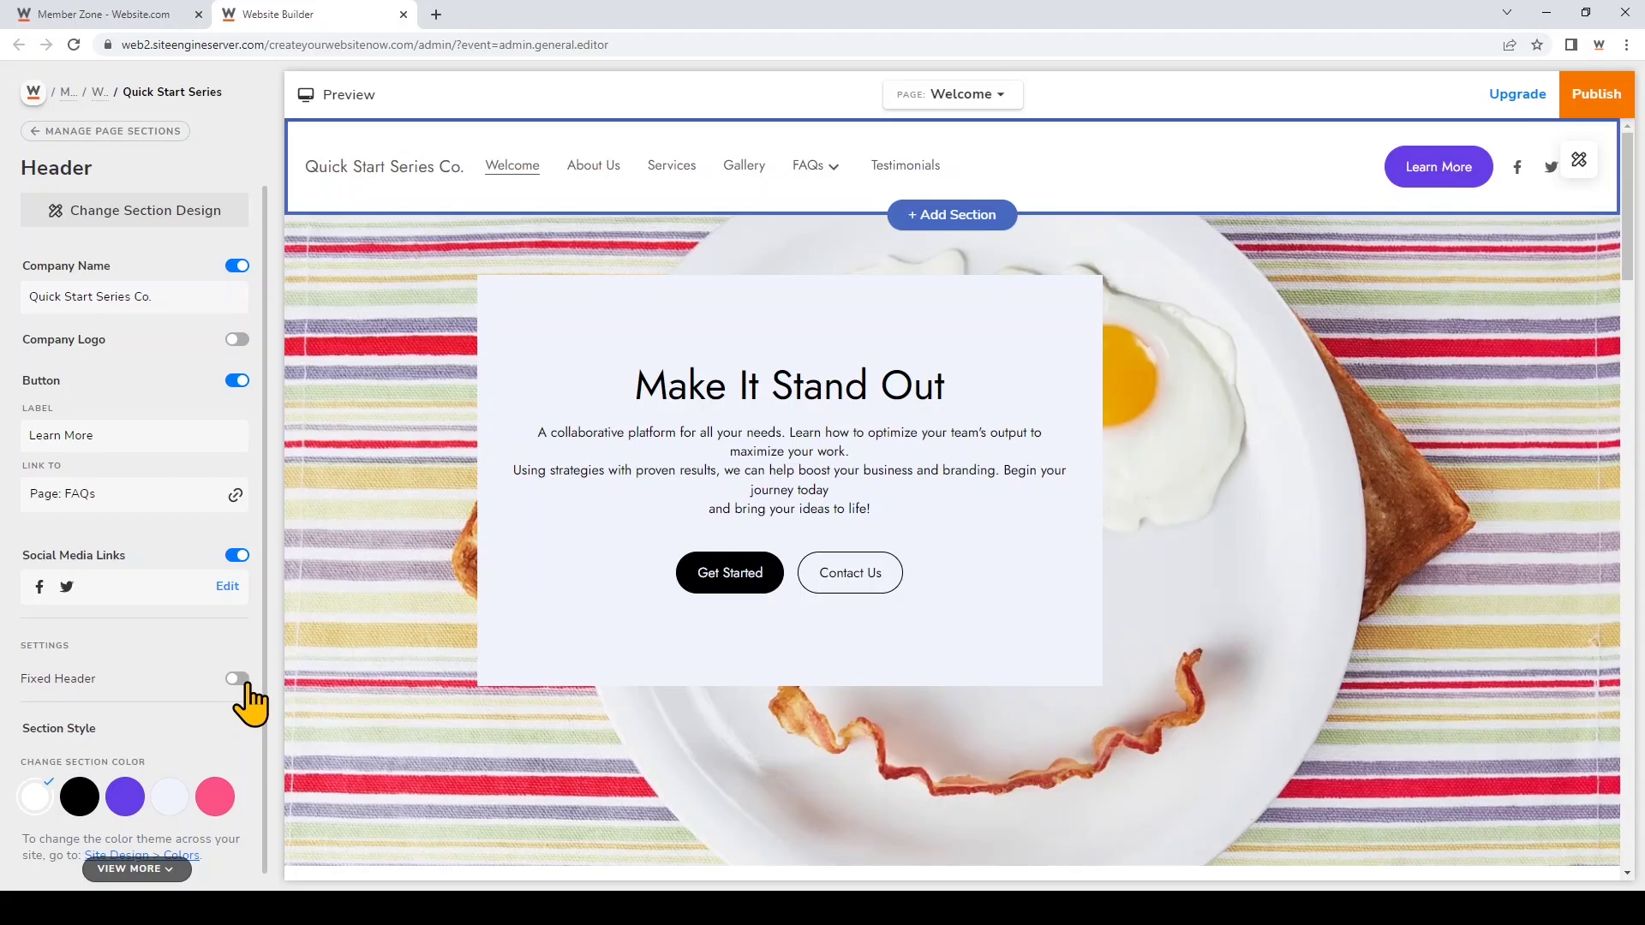
pyautogui.click(126, 797)
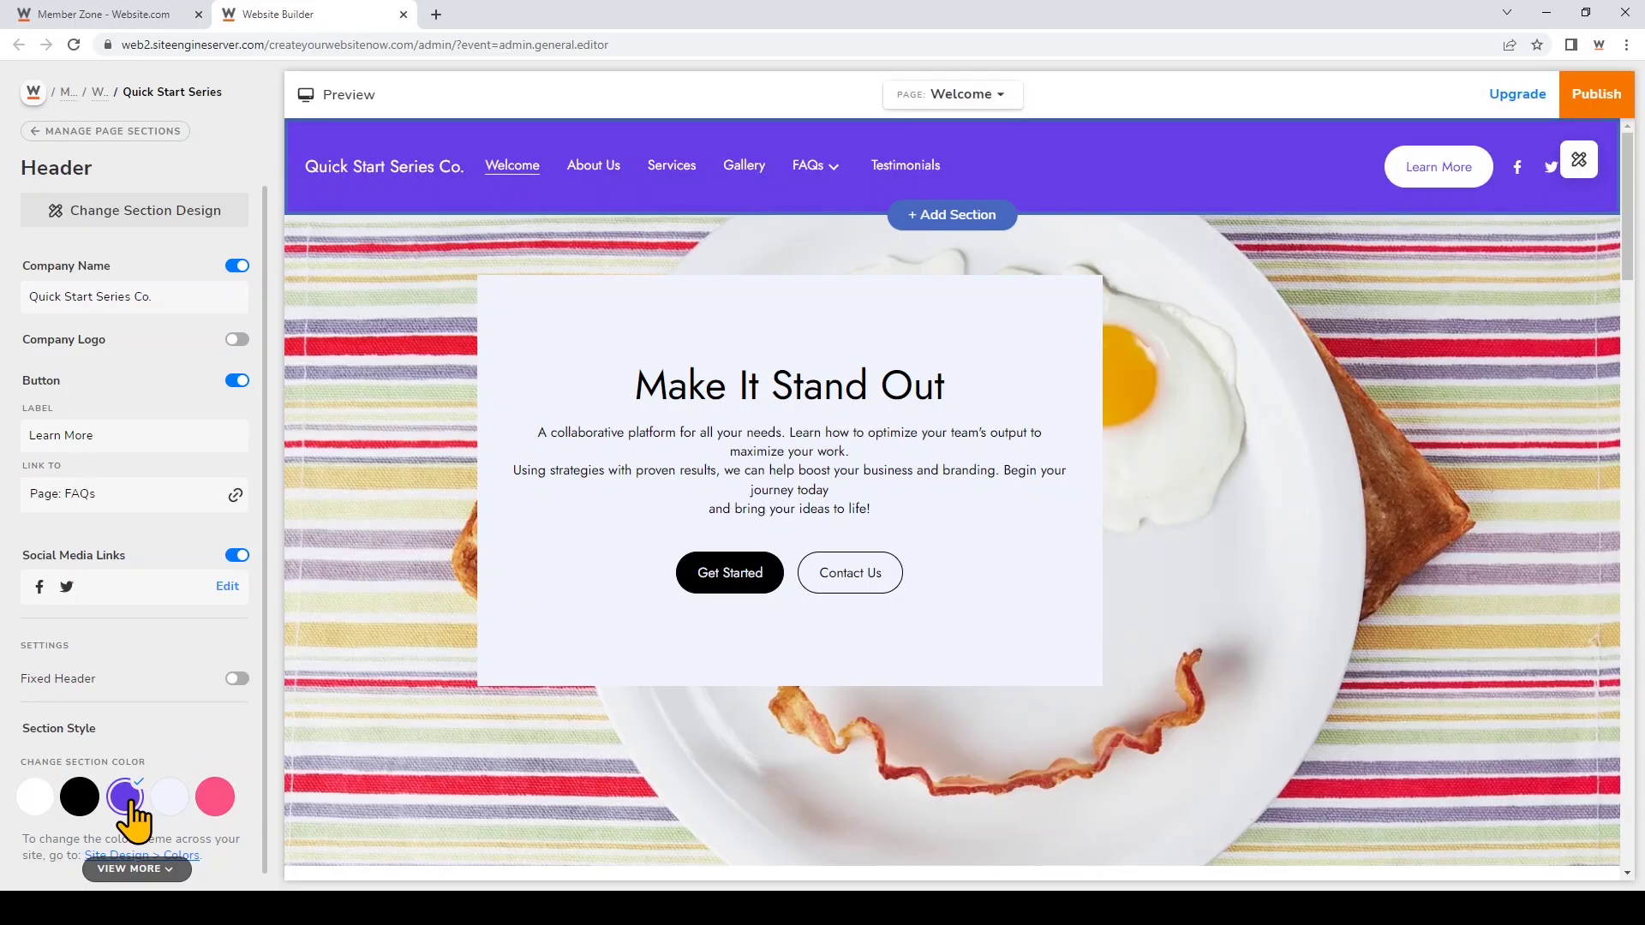
# - Scroll the preview down to the footer and select it to show its settings
pyautogui.scroll(-15, 412, 753)
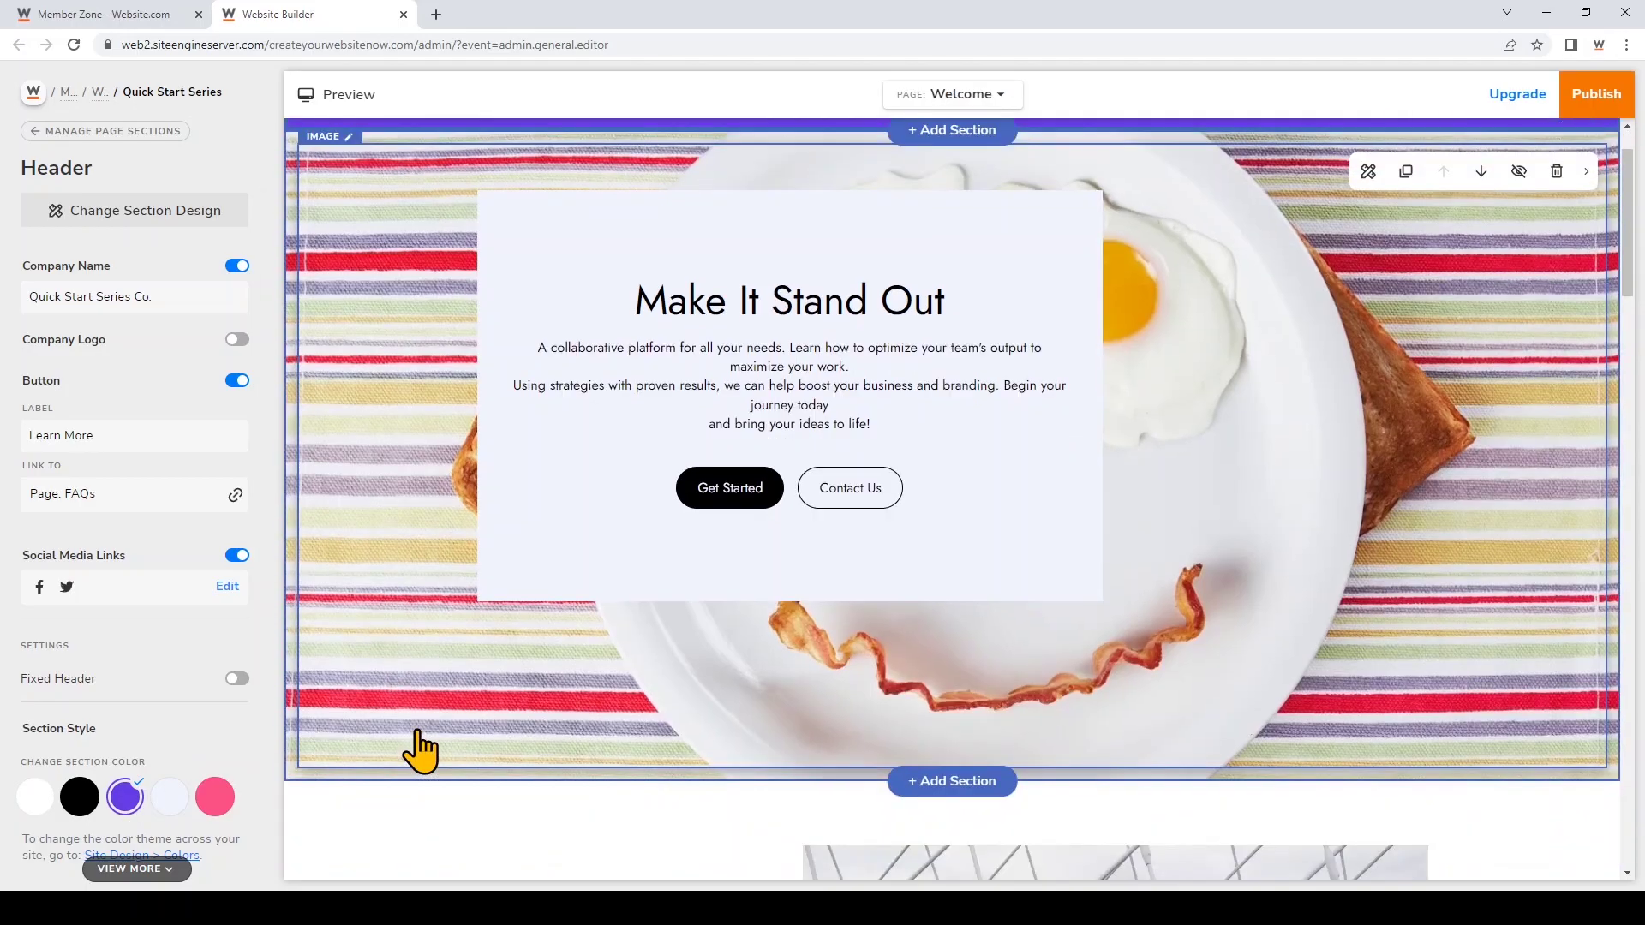
pyautogui.scroll(-10, 420, 746)
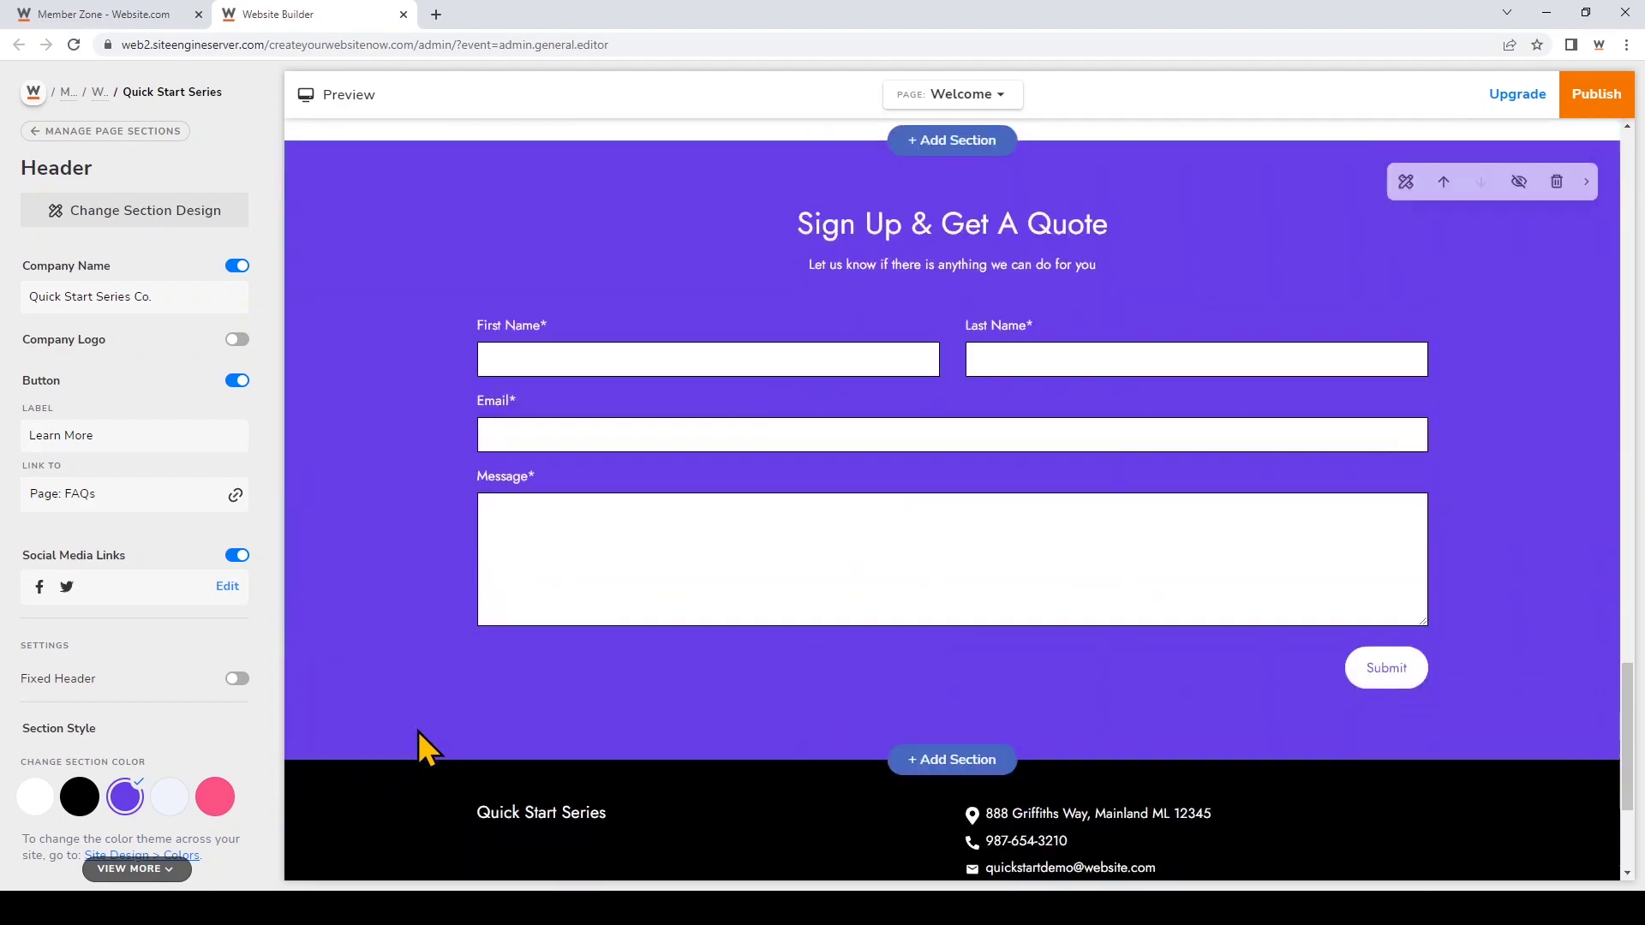
pyautogui.scroll(-3, 424, 685)
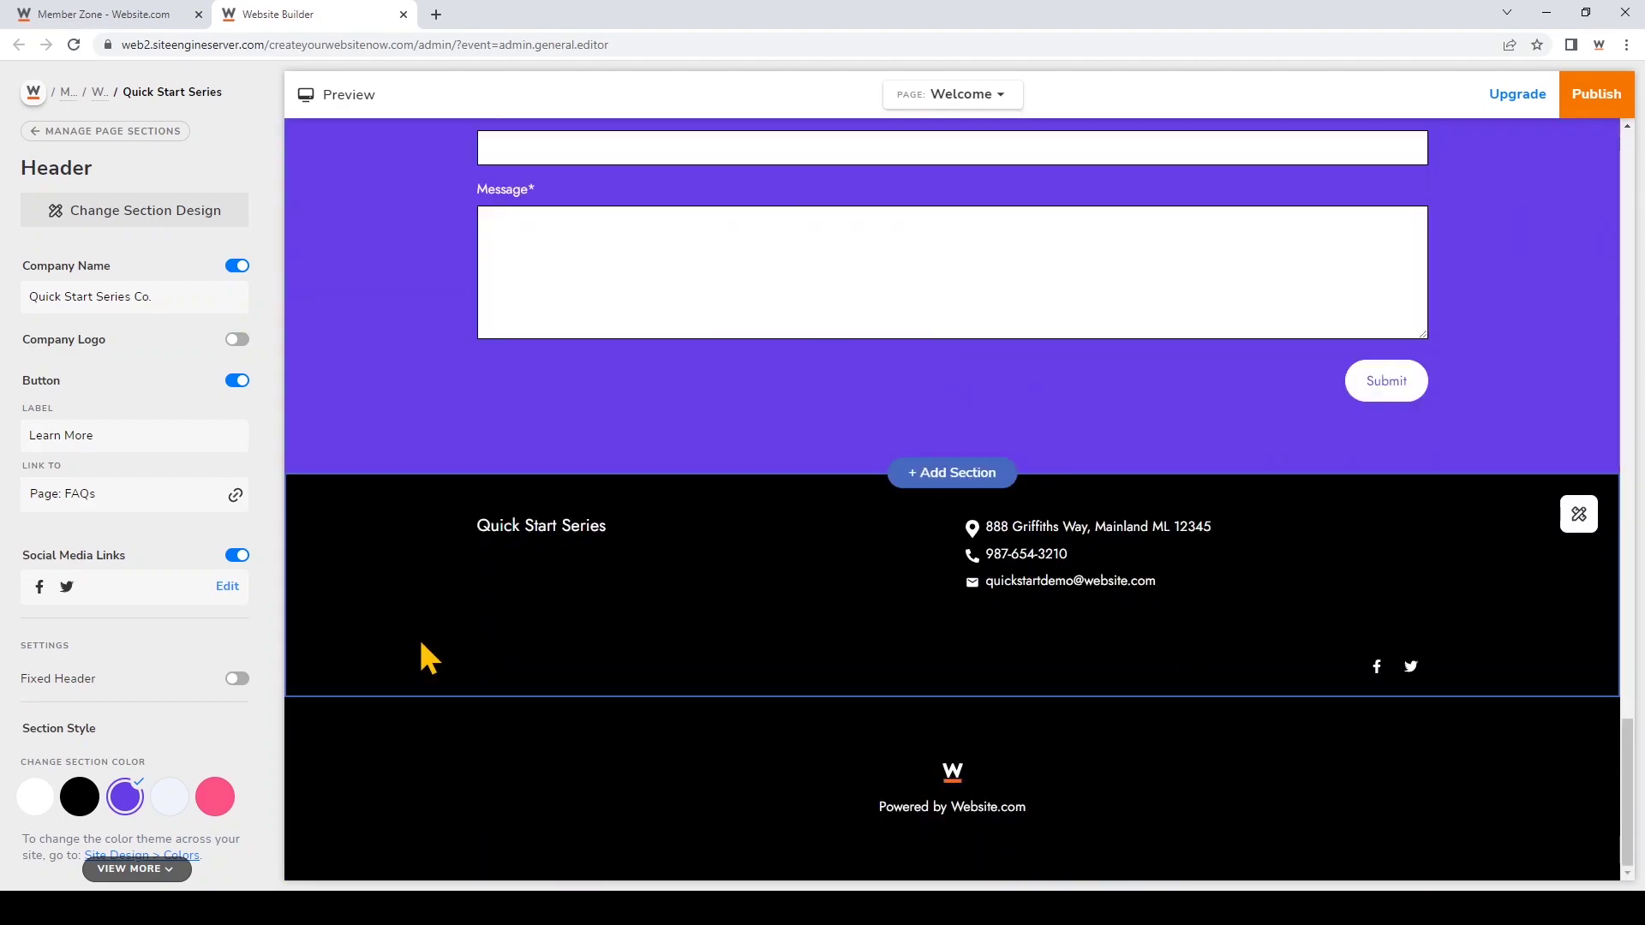
pyautogui.click(420, 645)
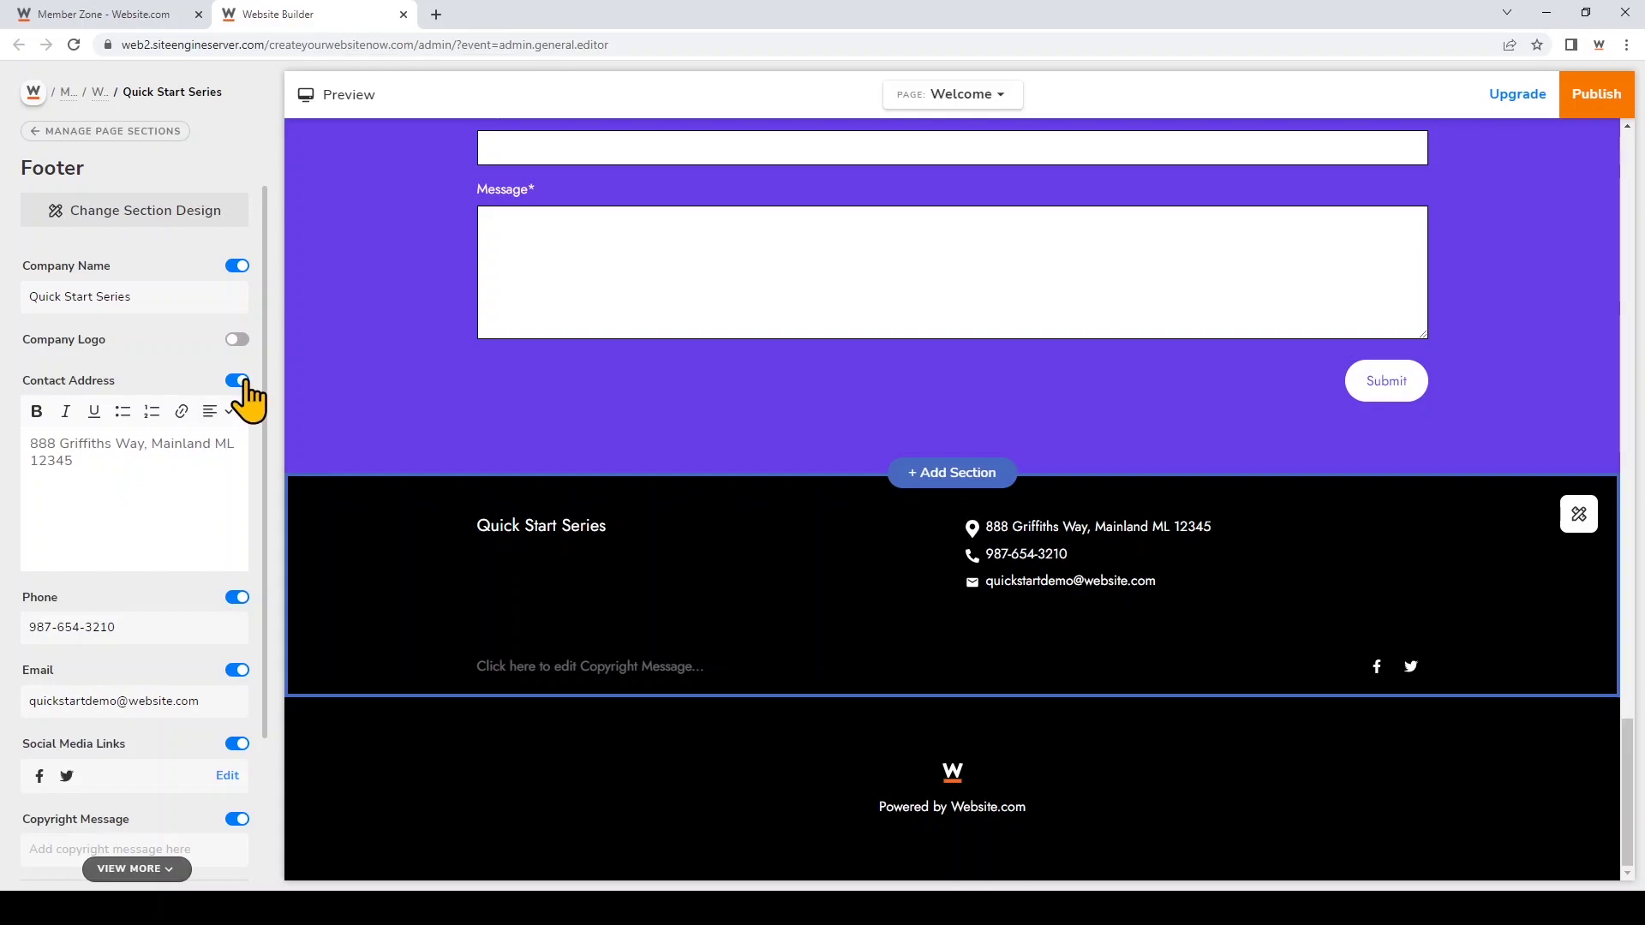
# - Replace the footer's phone number with the new number
pyautogui.click(130, 444)
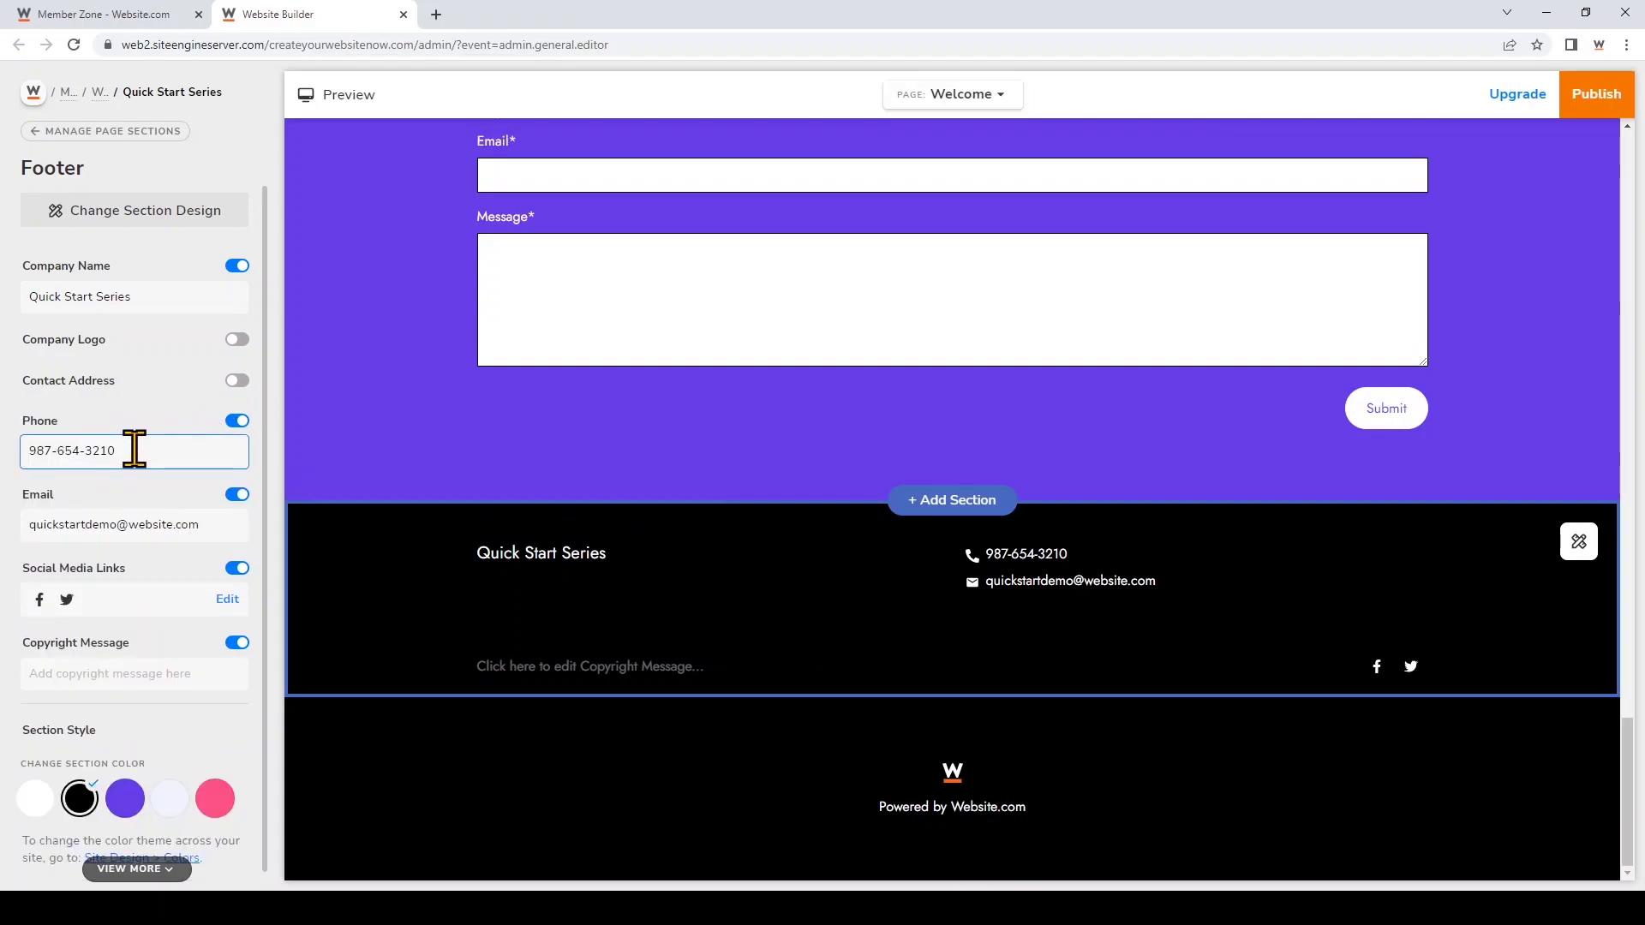
pyautogui.moveTo(134, 449); pyautogui.dragTo(10, 469)
pyautogui.write('555')
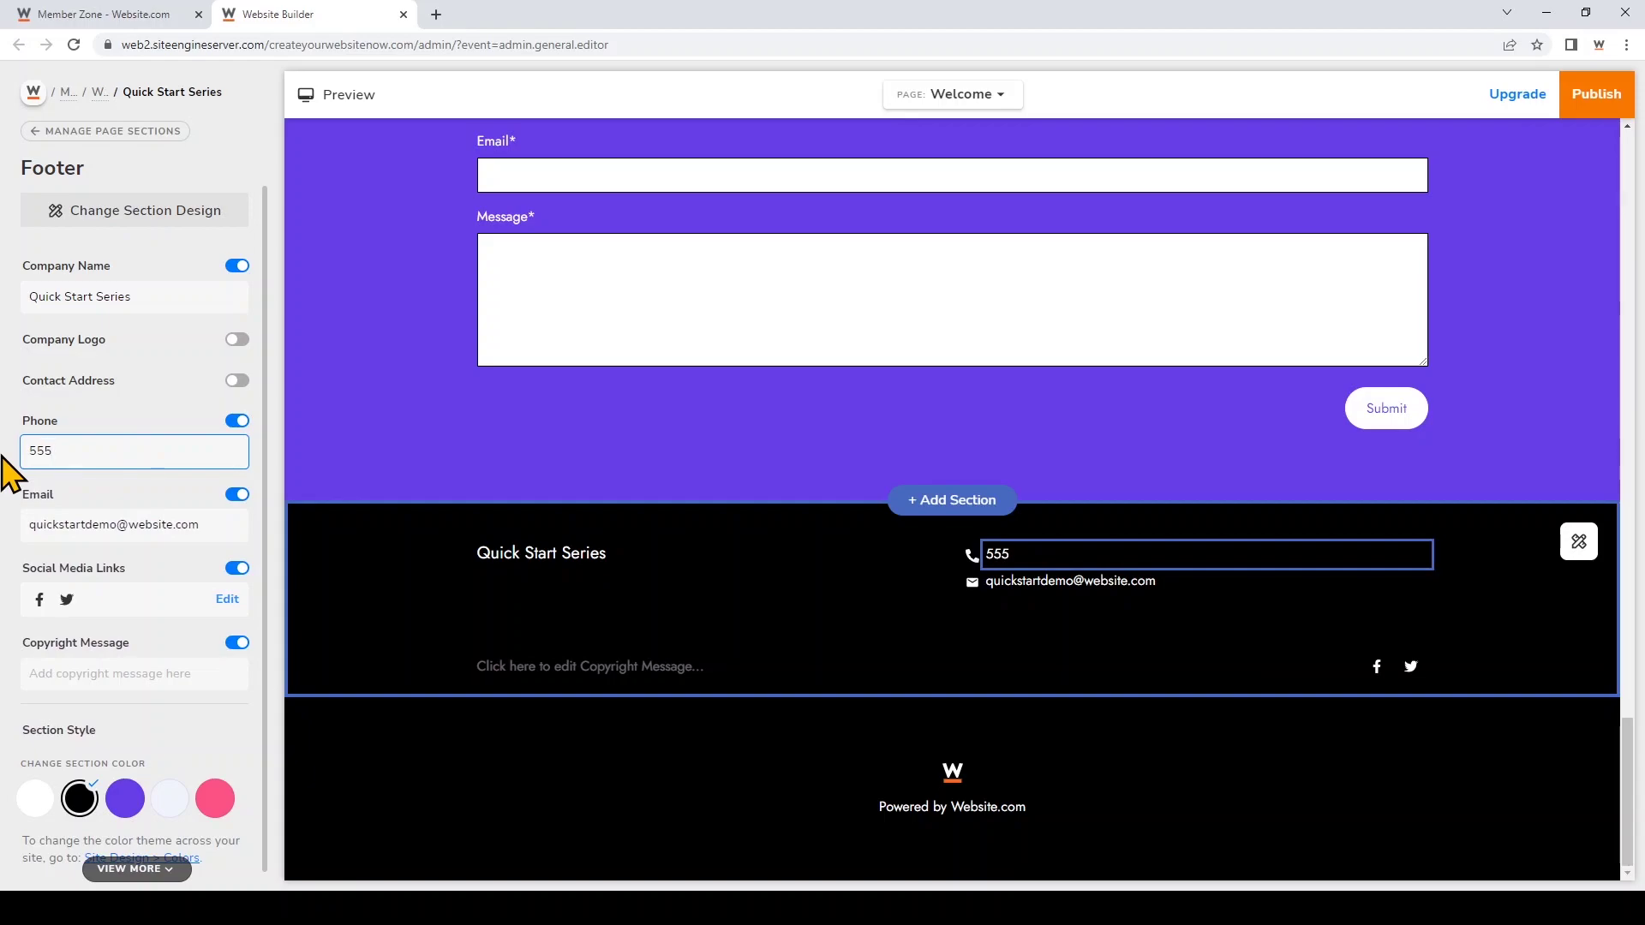
pyautogui.write('-123-4567')
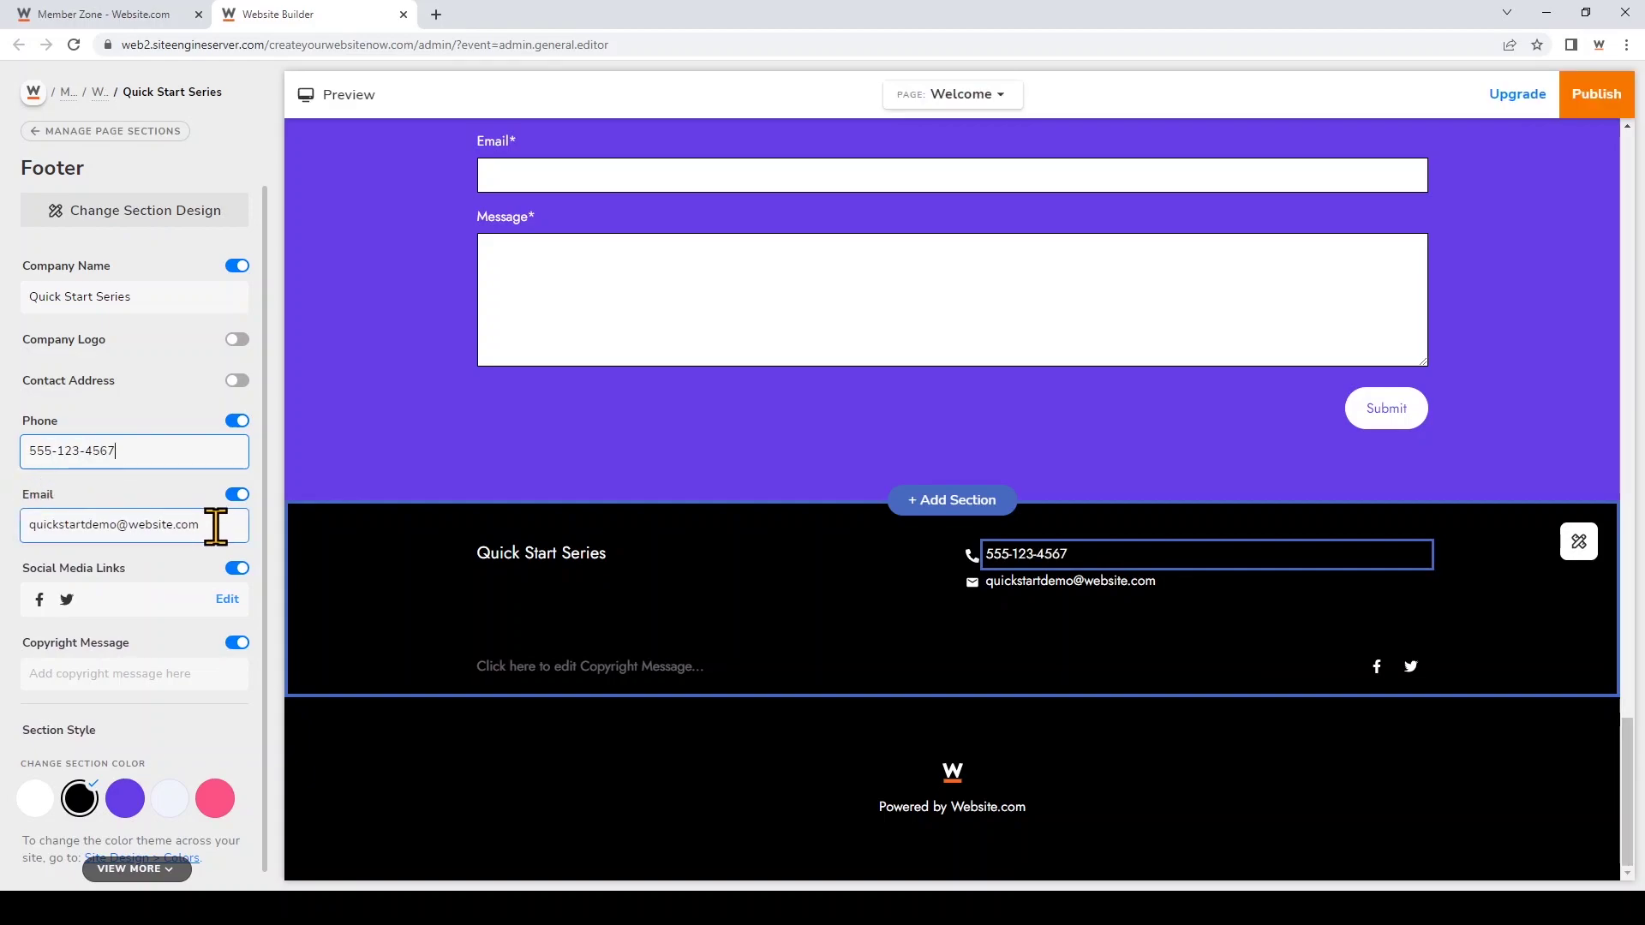
# - Set the footer copyright message to 'Designed By Quick Start Website.com'
pyautogui.click(134, 676)
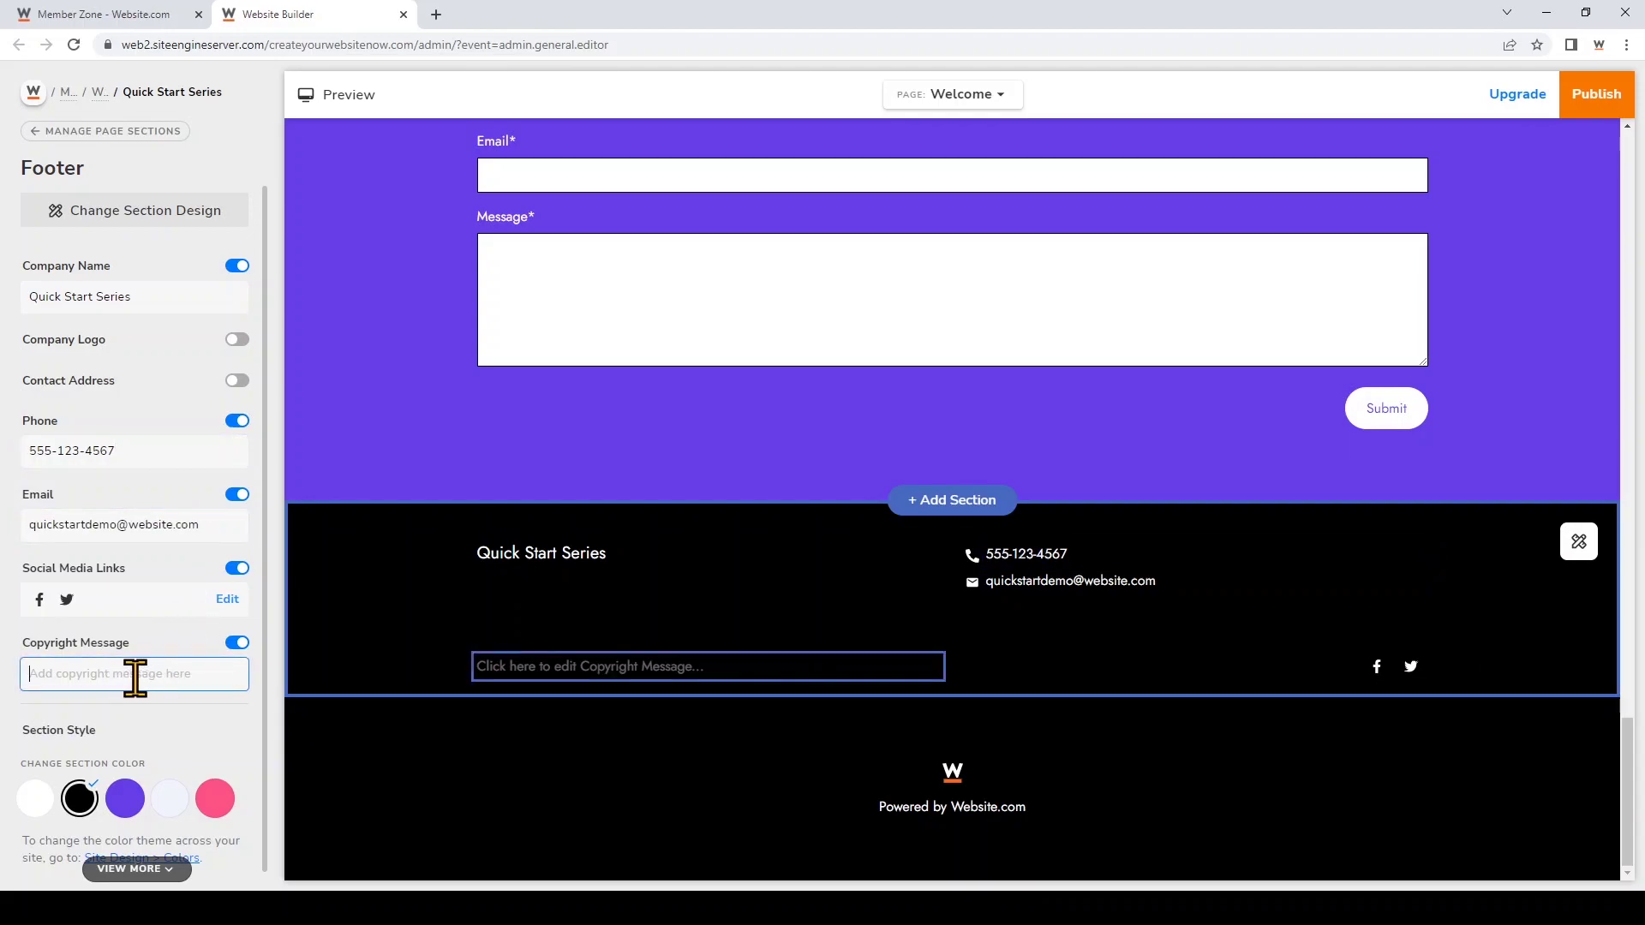
pyautogui.write('Designed By Q')
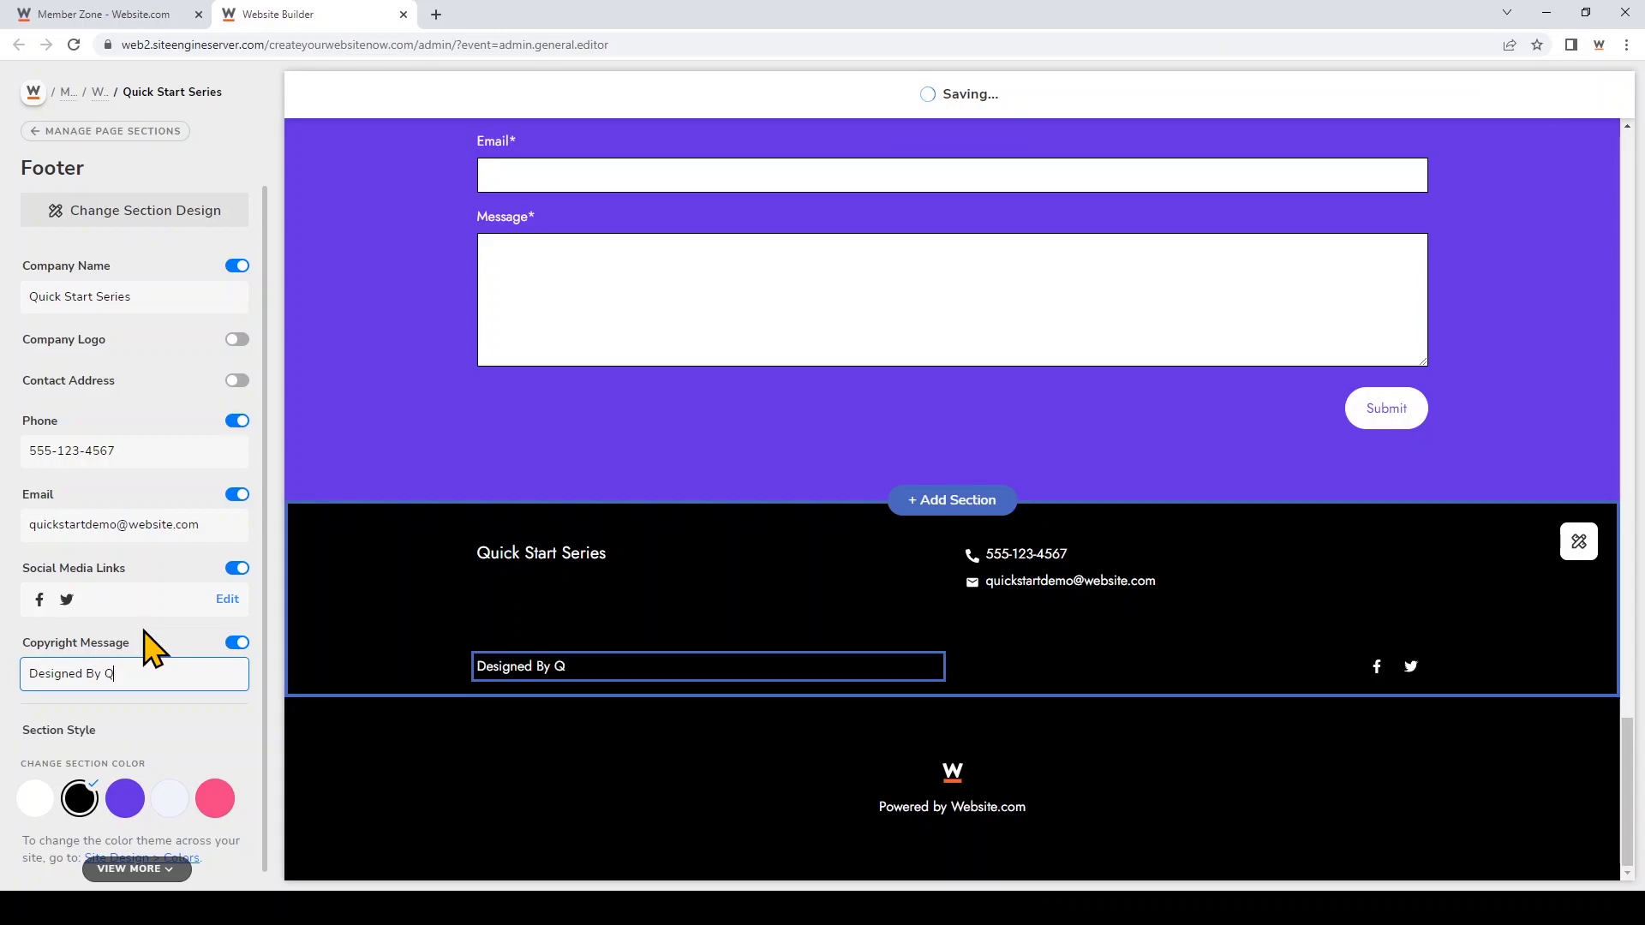
pyautogui.write('uick Start Website.com')
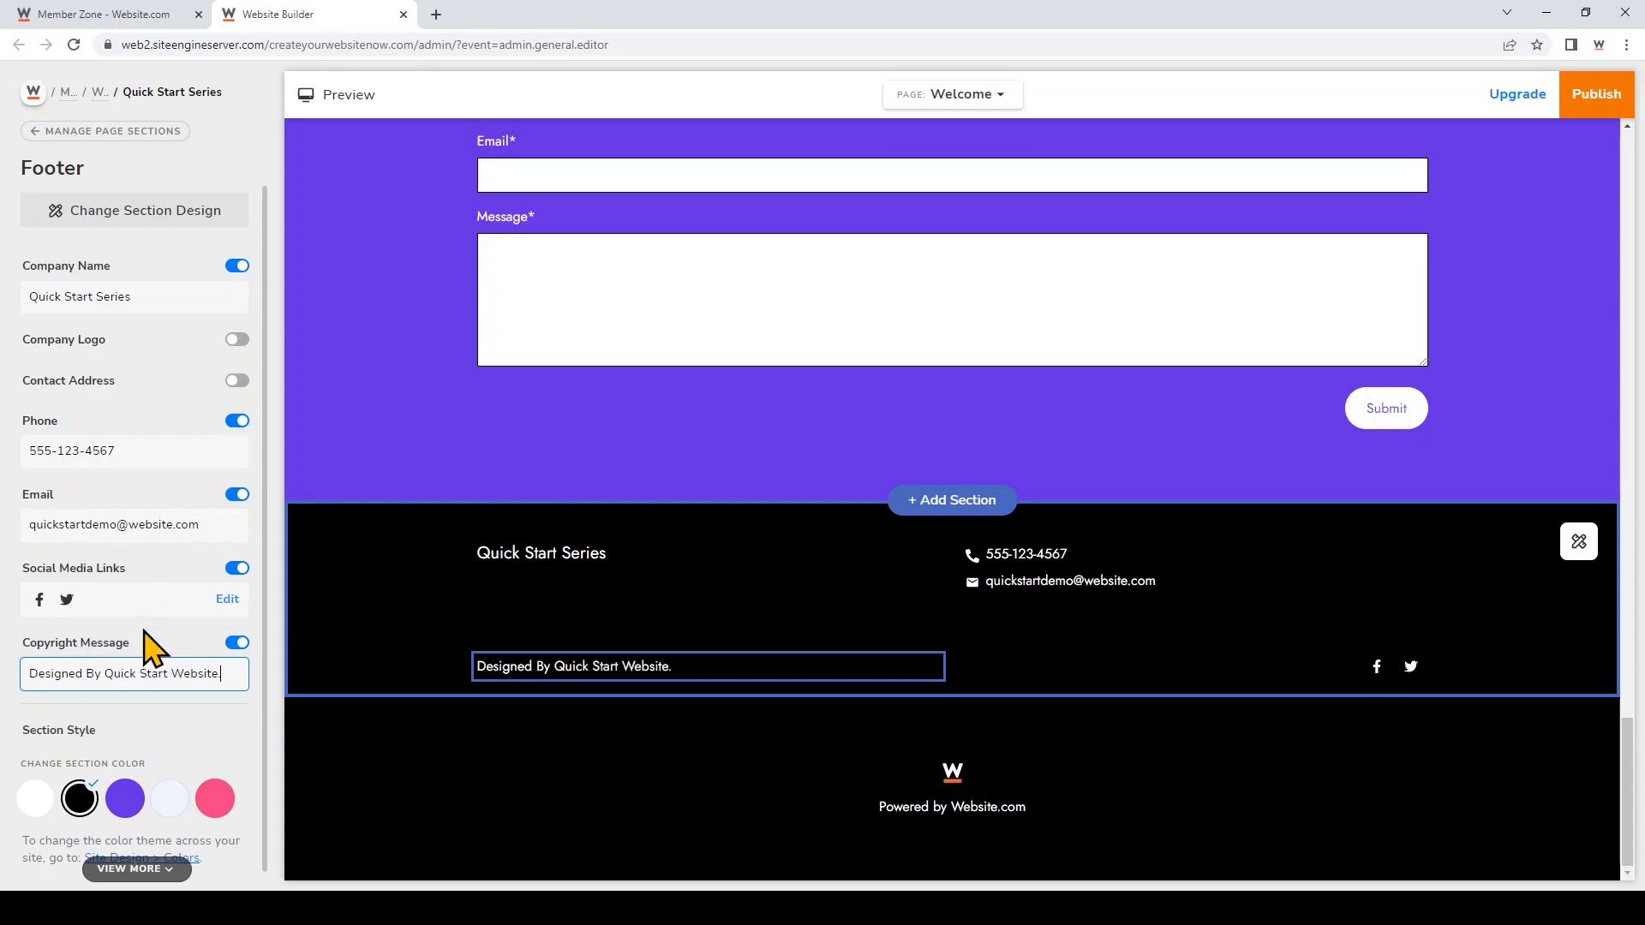
pyautogui.click(262, 696)
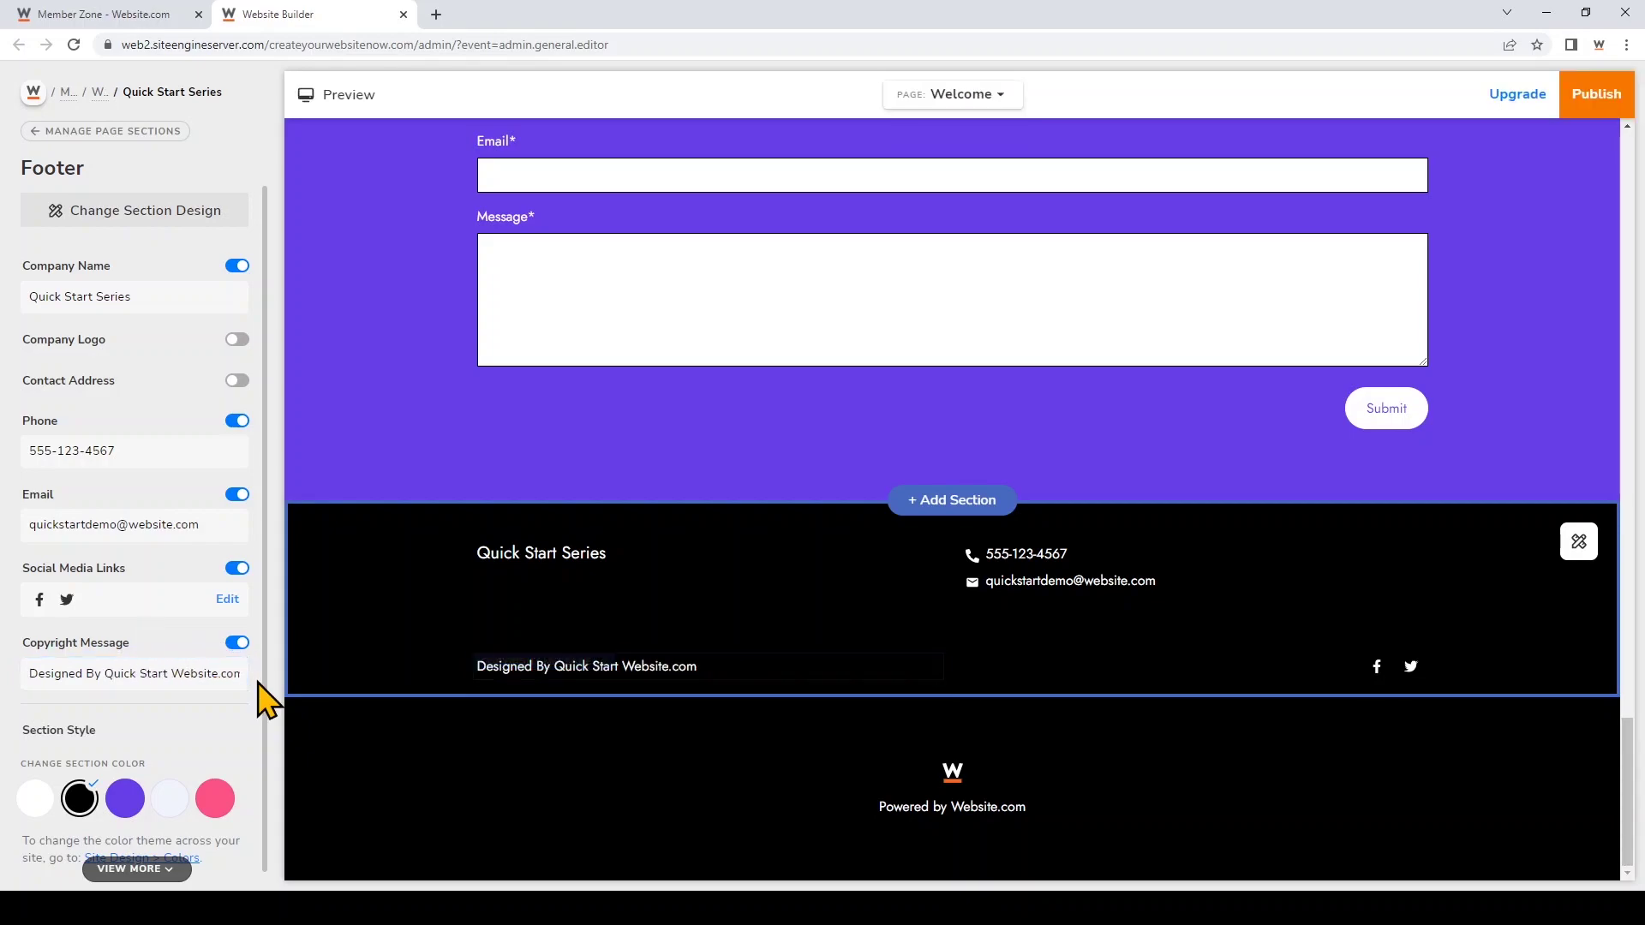